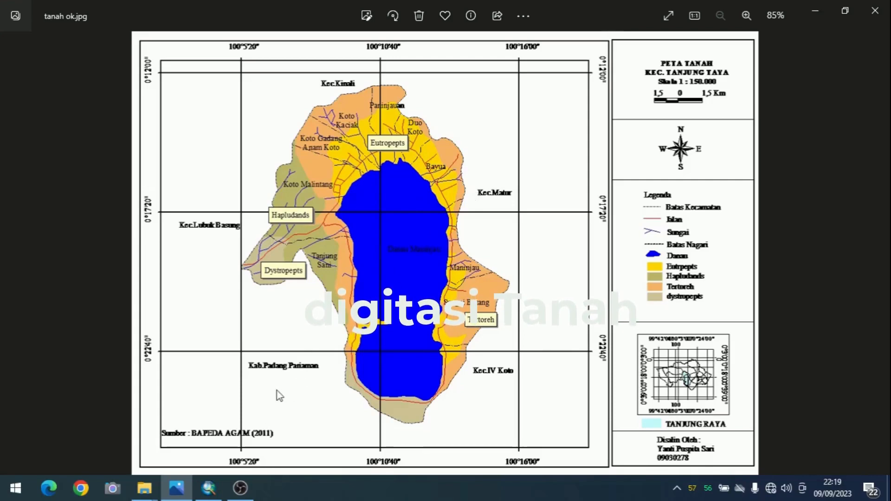
Switch to ArcMap and add the raster image tanah ok.jpg to the map, accepting its missing spatial reference.
left_click(208, 487)
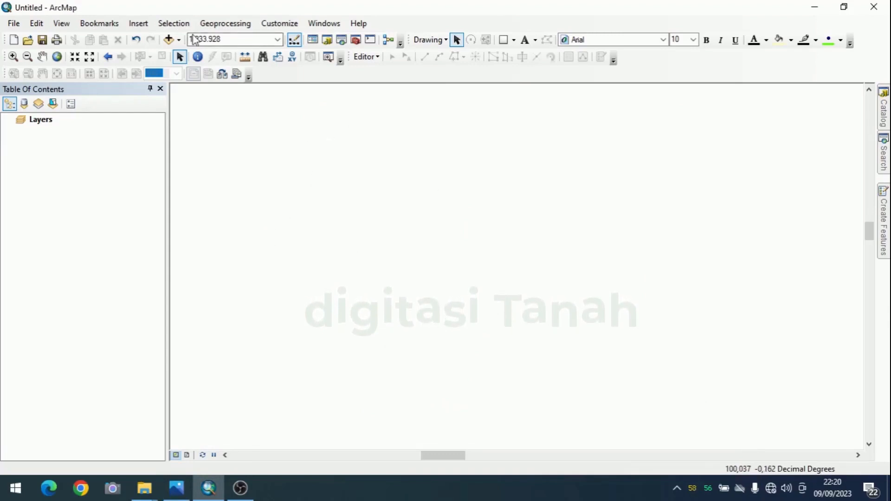
left_click(168, 37)
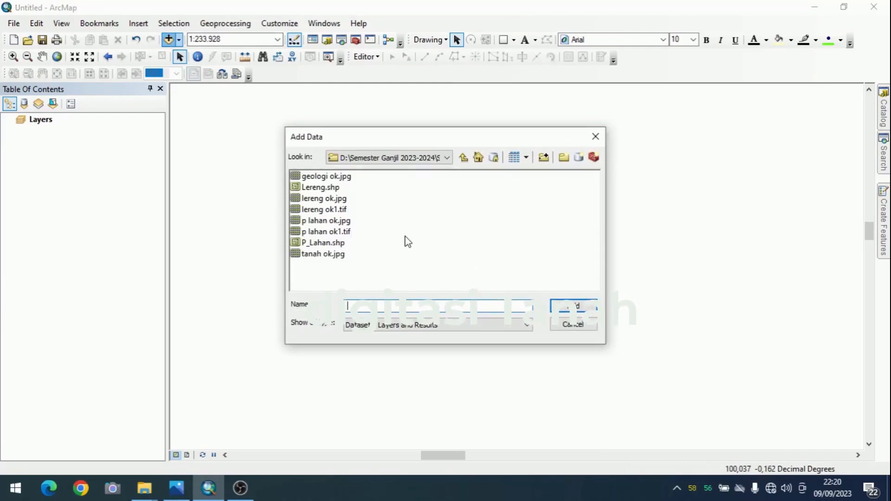
left_click(325, 254)
left_click(568, 307)
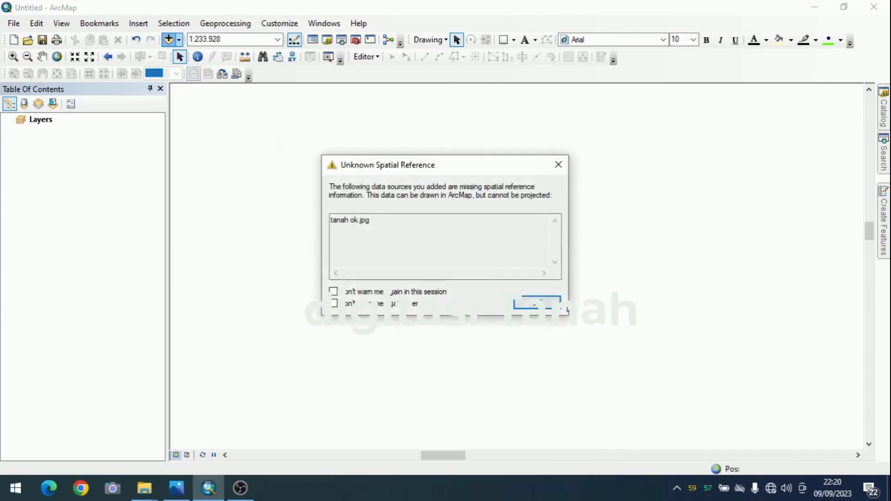
left_click(547, 305)
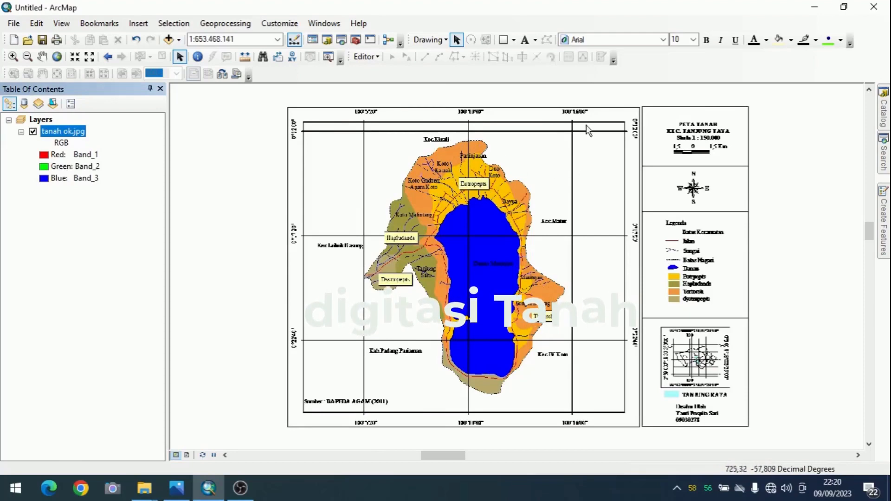
Show the Georeferencing toolbar with the map's upper-left grid crossing in close view.
left_click(13, 57)
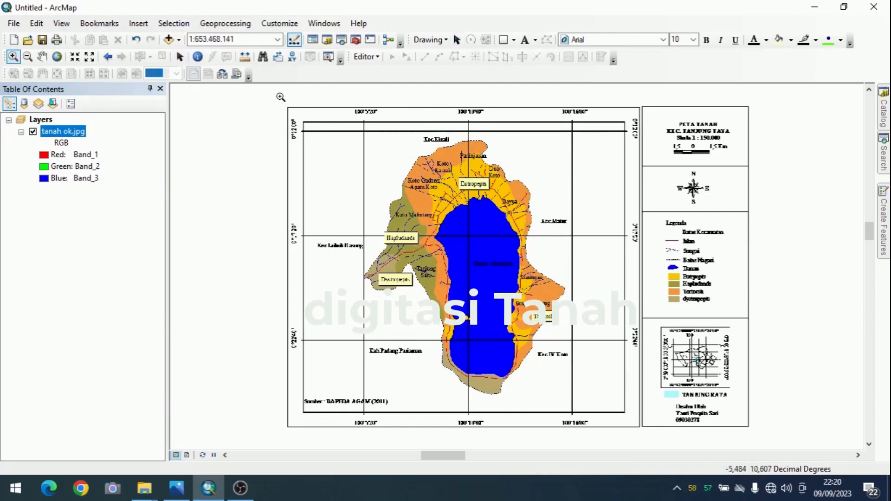
left_click_drag(280, 96, 433, 176)
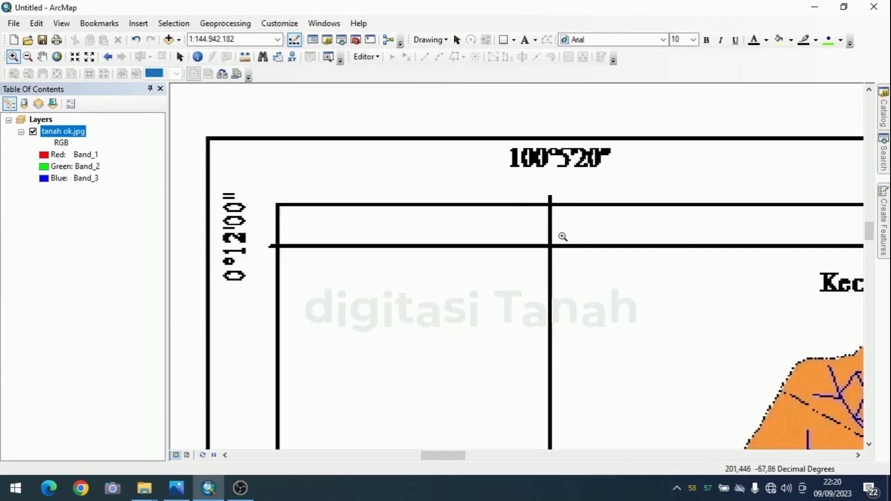
left_click(280, 23)
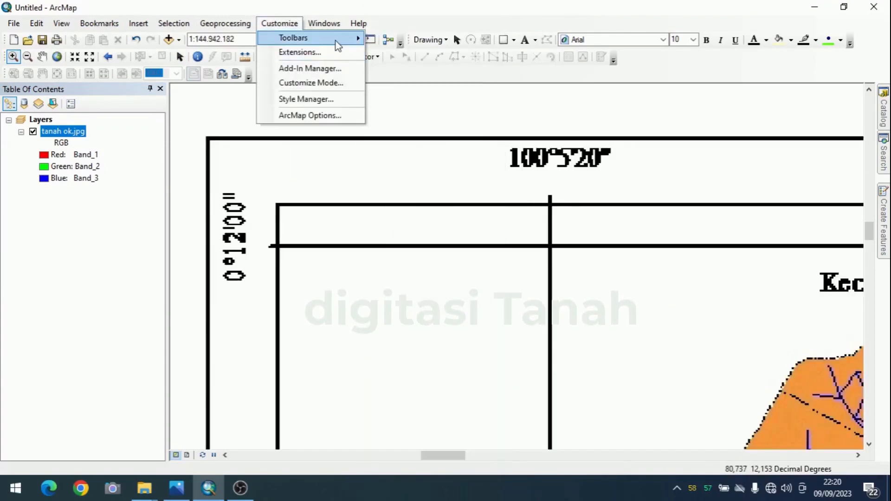
mouse_move(338, 45)
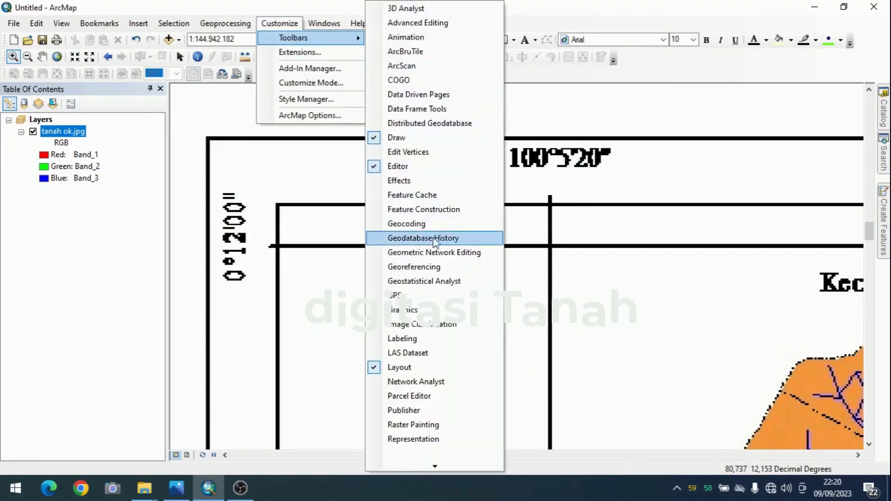
left_click(422, 267)
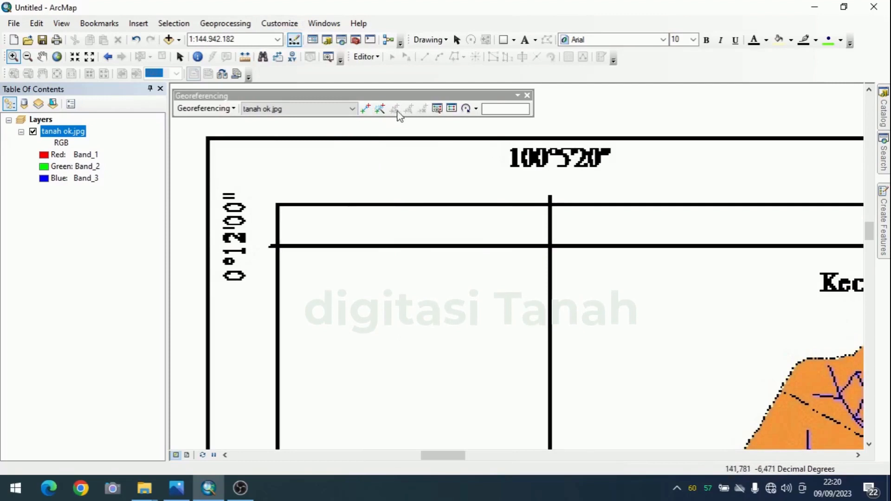
Add a control point at the upper-left grid crossing with DMS longitude 100° 5' 20" E and latitude 0° 12' 0" S.
left_click(366, 112)
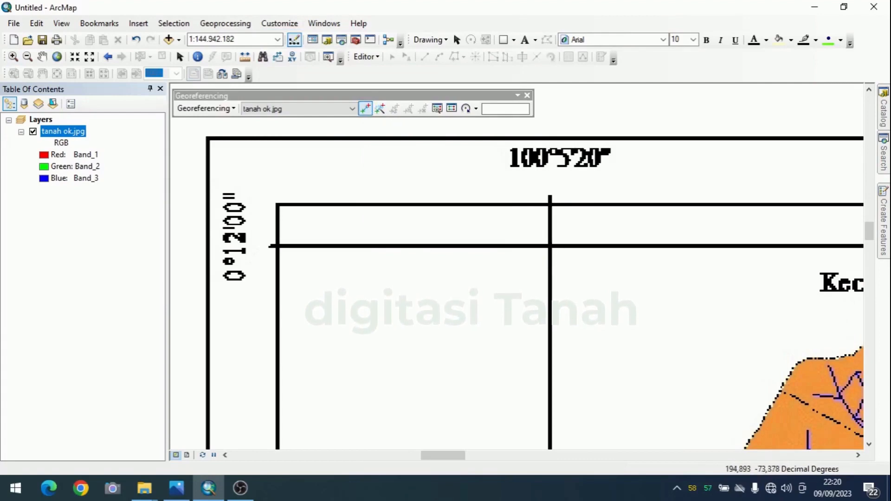
left_click(550, 246)
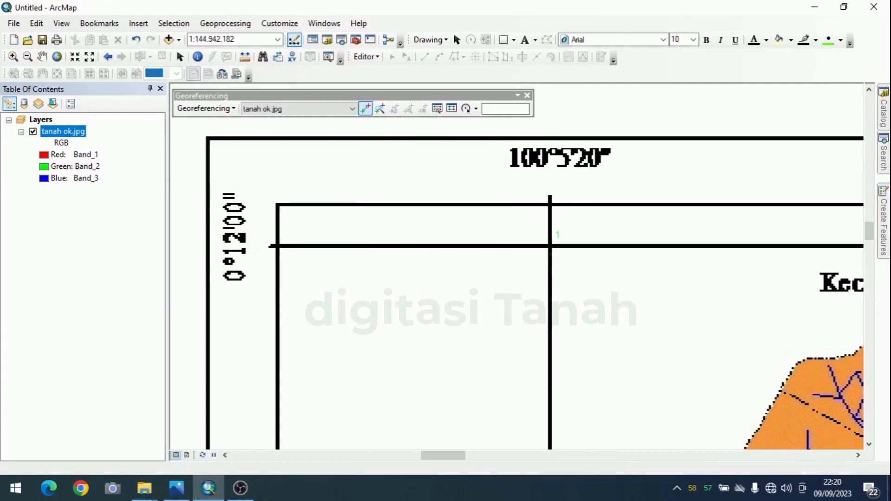
right_click(587, 267)
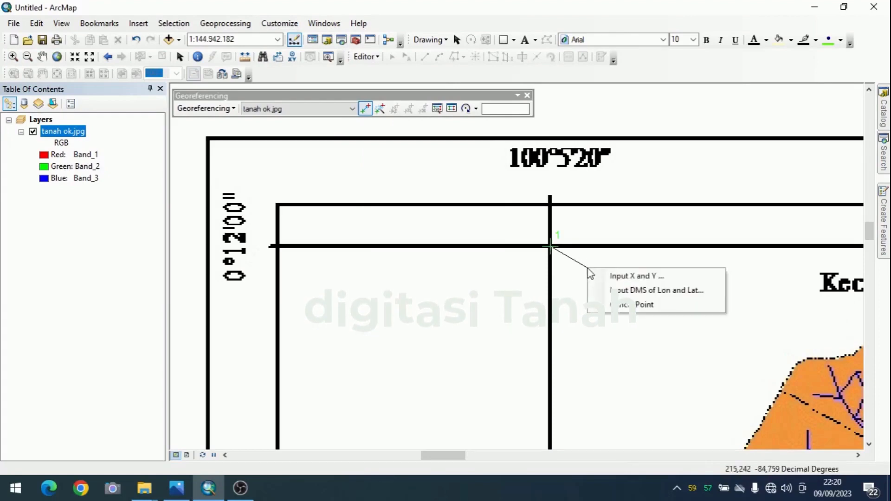
left_click(628, 291)
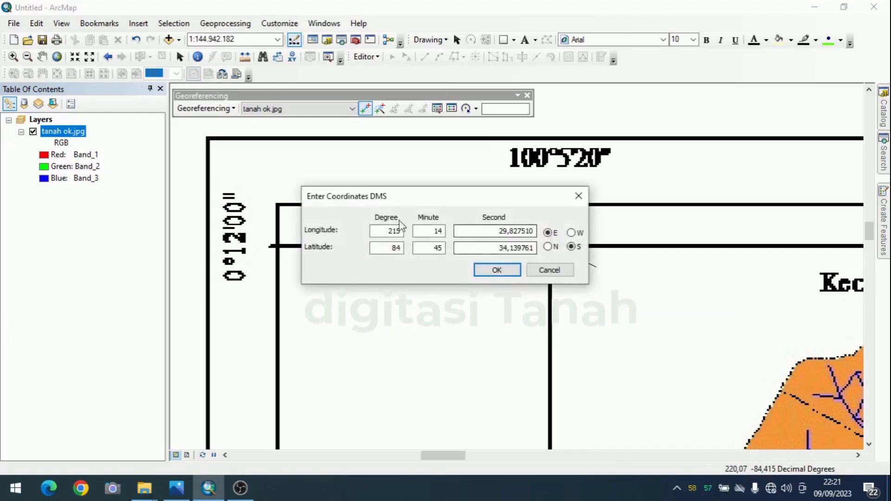
left_click_drag(374, 229, 450, 232)
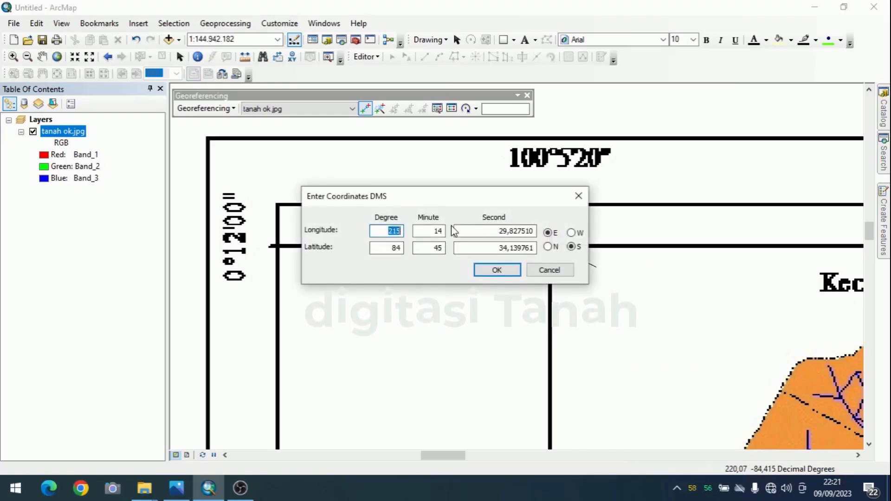
type("100")
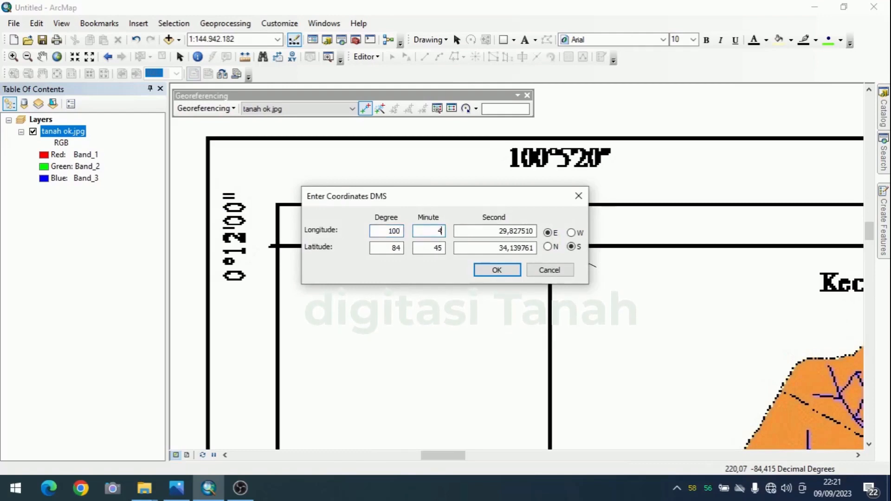
key("Tab")
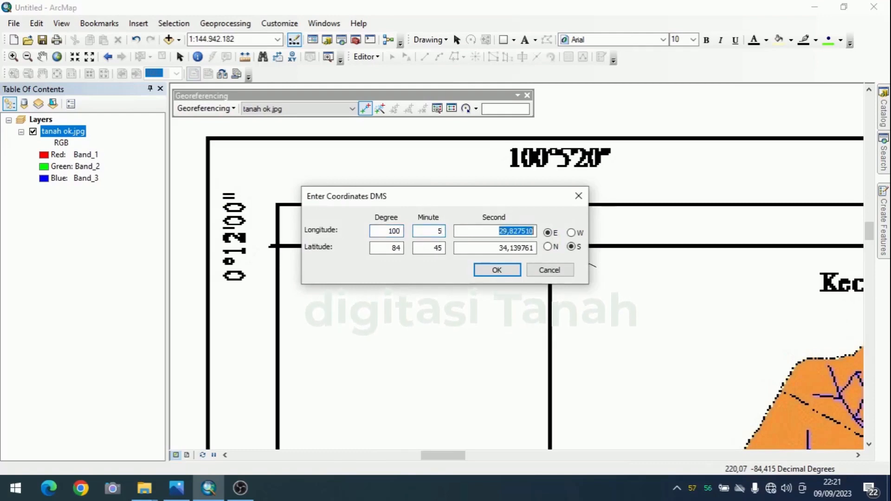
type("20")
key("Tab")
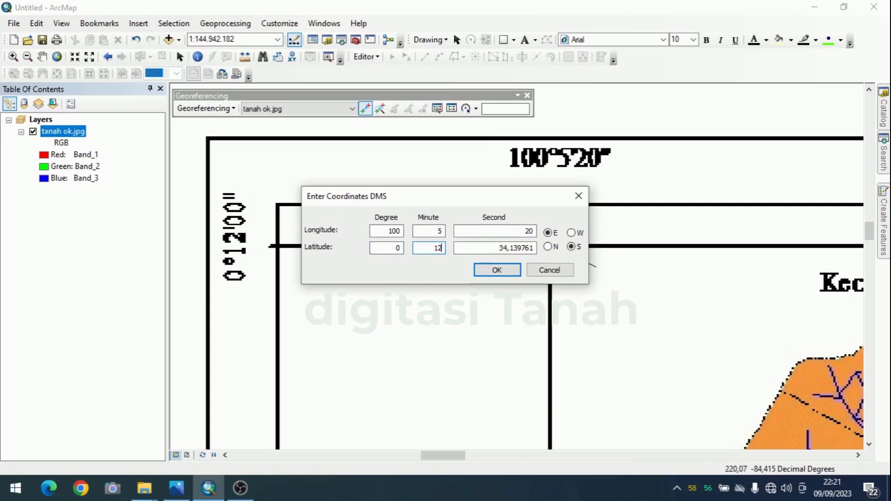
key("Tab")
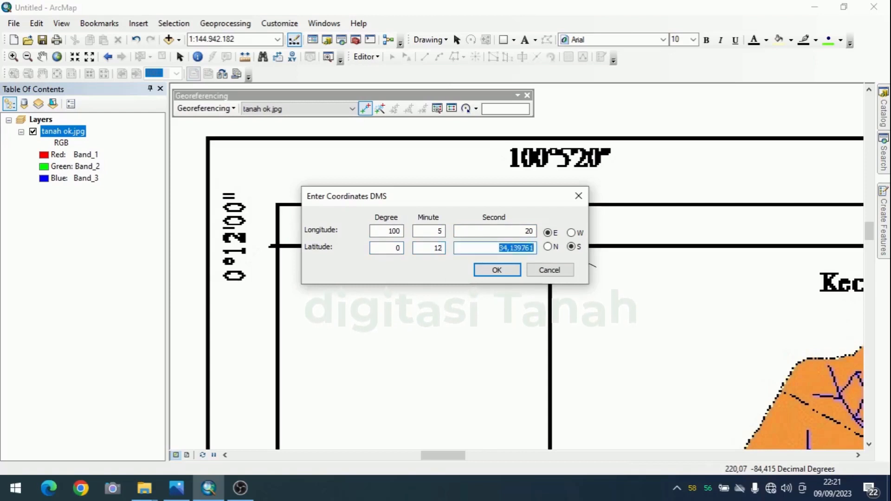
type("0")
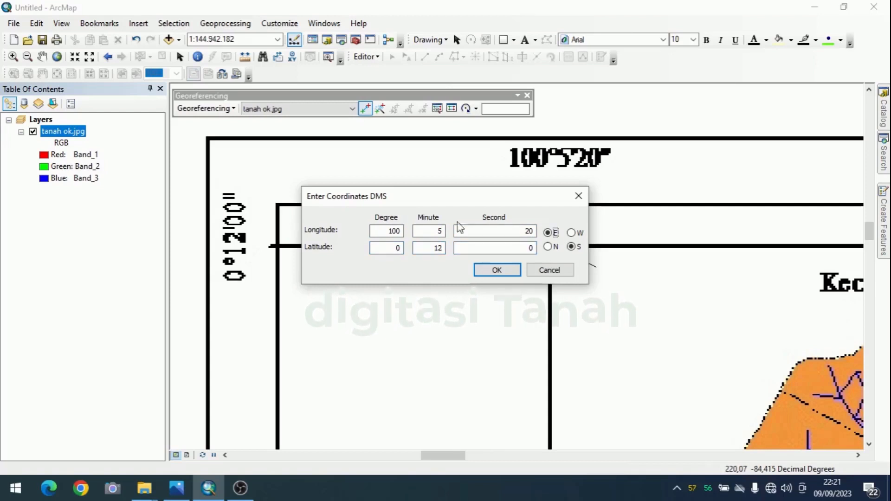
left_click(497, 270)
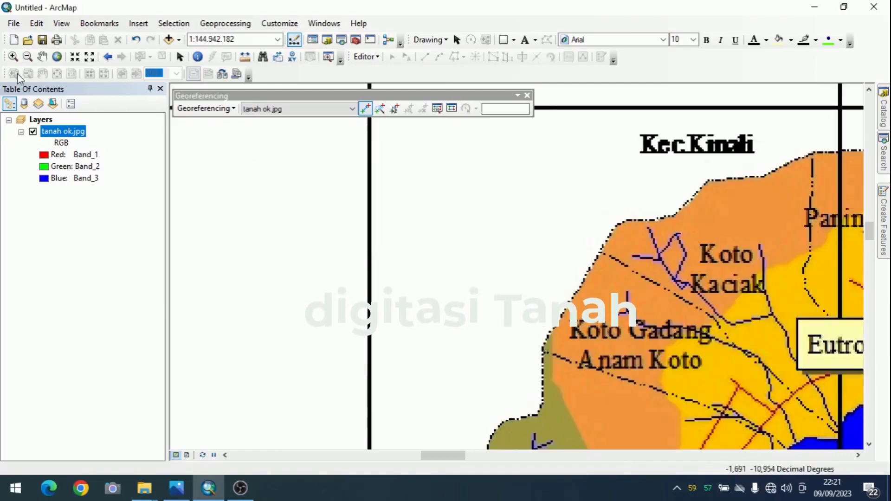
Place the second control point on the lower-left grid crossing of 100°5'20" and 0°22'40".
left_click(57, 56)
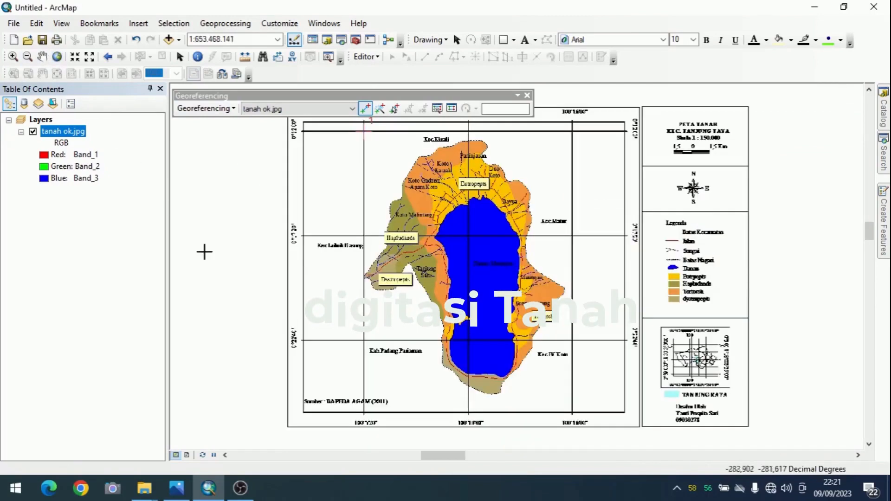
left_click(14, 56)
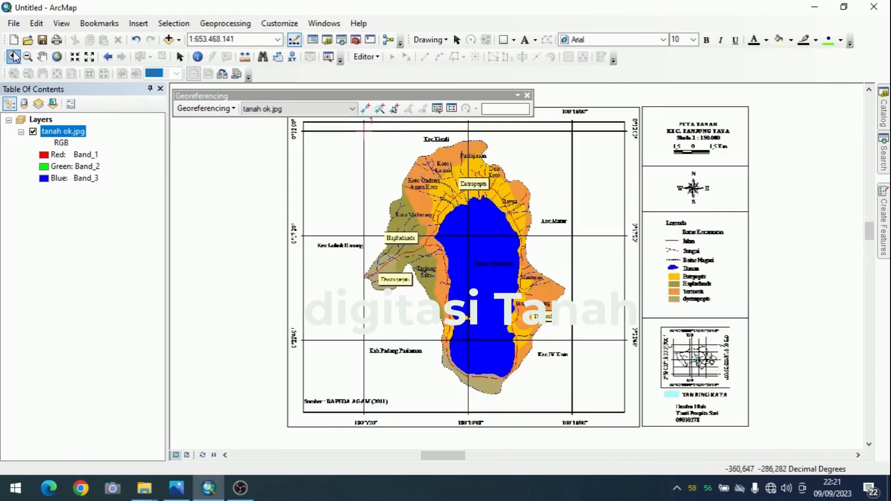
left_click_drag(279, 323, 429, 439)
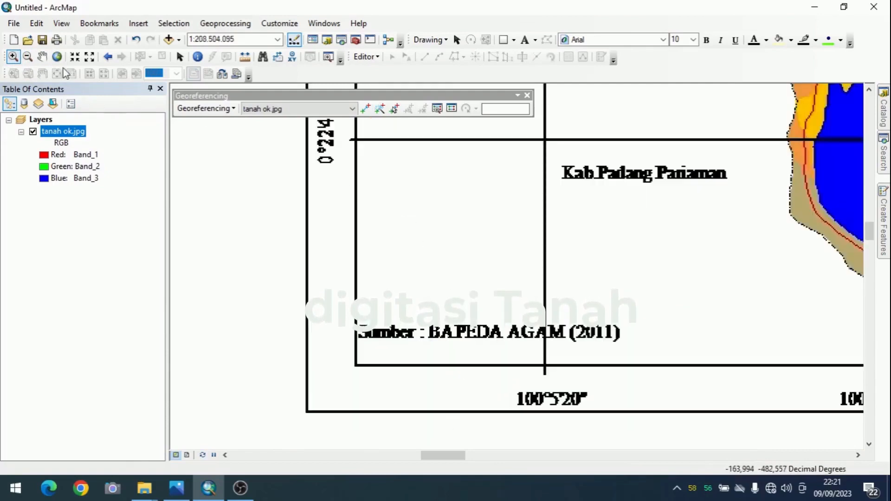
left_click(42, 56)
left_click_drag(400, 237, 396, 276)
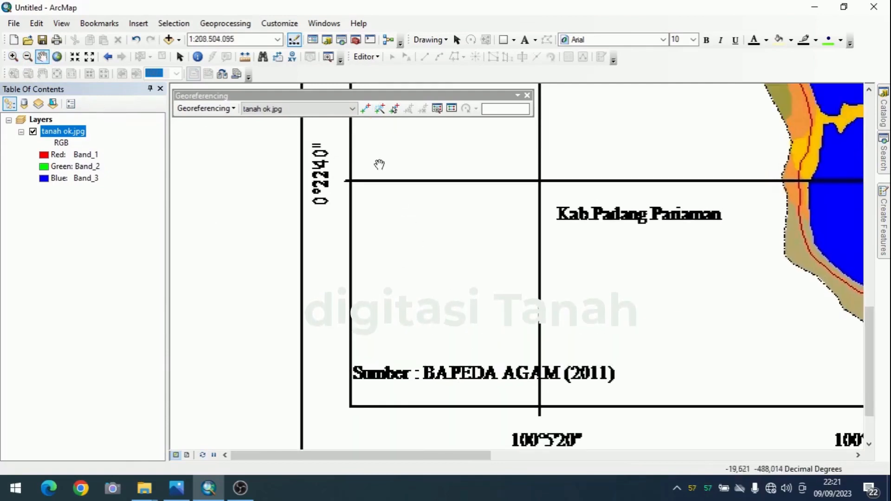
left_click(365, 109)
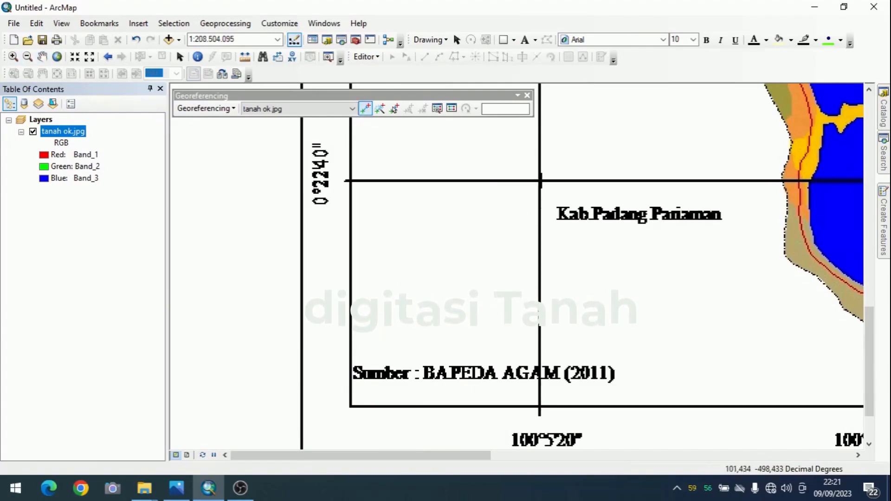
left_click(540, 180)
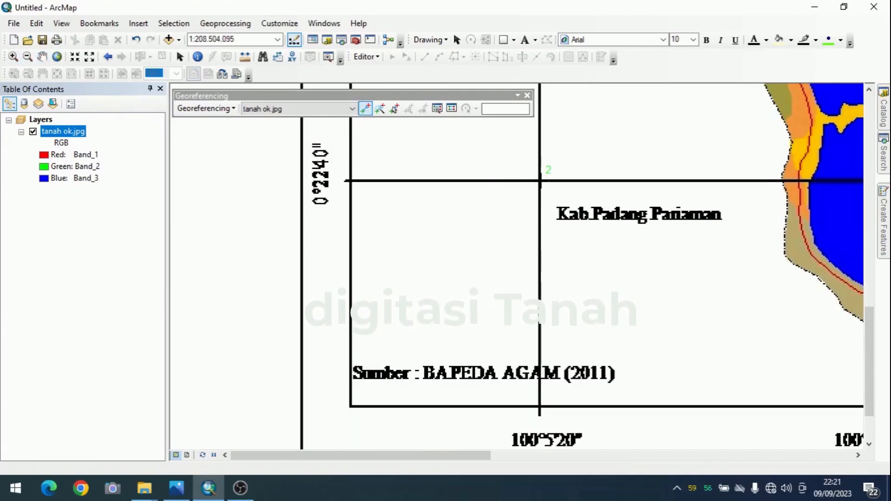
Set the second control point's DMS coordinates to longitude 100° 5' 20" E and latitude 0° 22' 40" S.
right_click(514, 185)
left_click(540, 209)
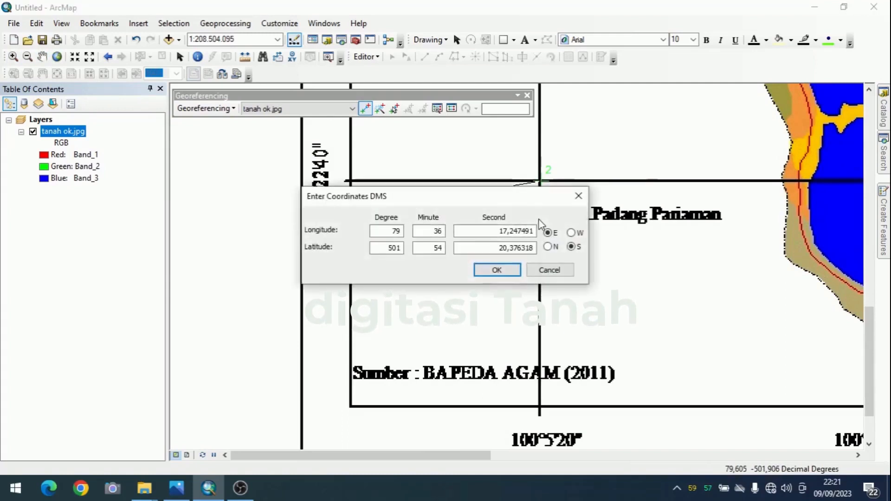
left_click_drag(390, 203, 533, 221)
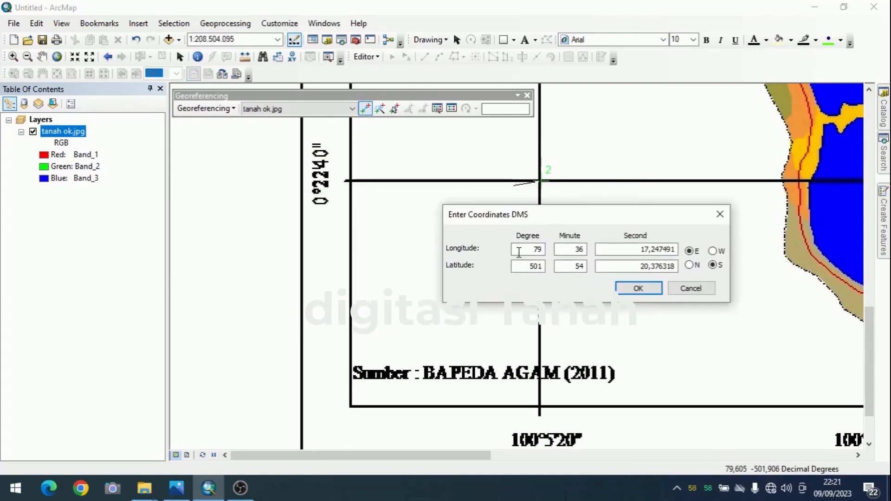
double_click(536, 250)
type("100")
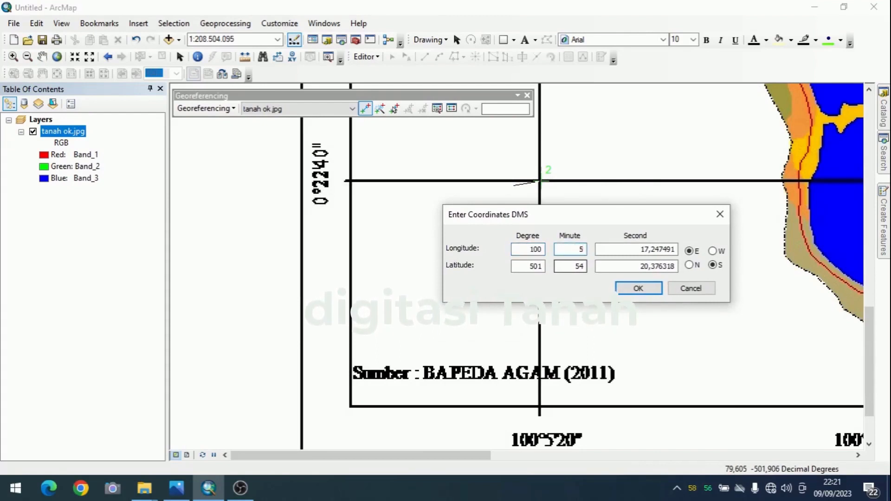
key("Tab")
type("2")
key("Tab")
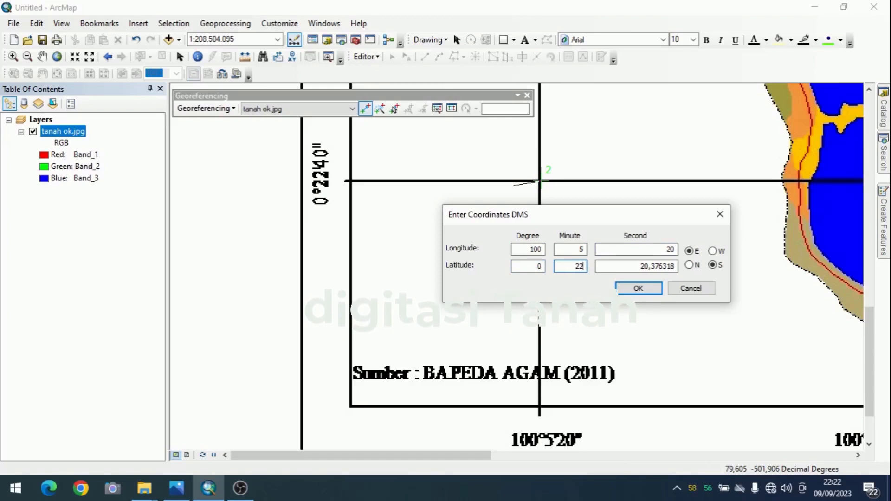
key("Tab")
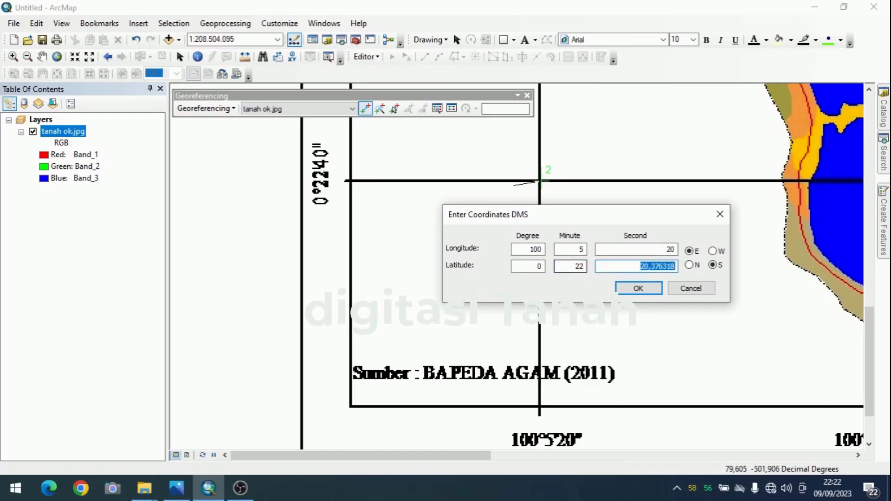
type("40")
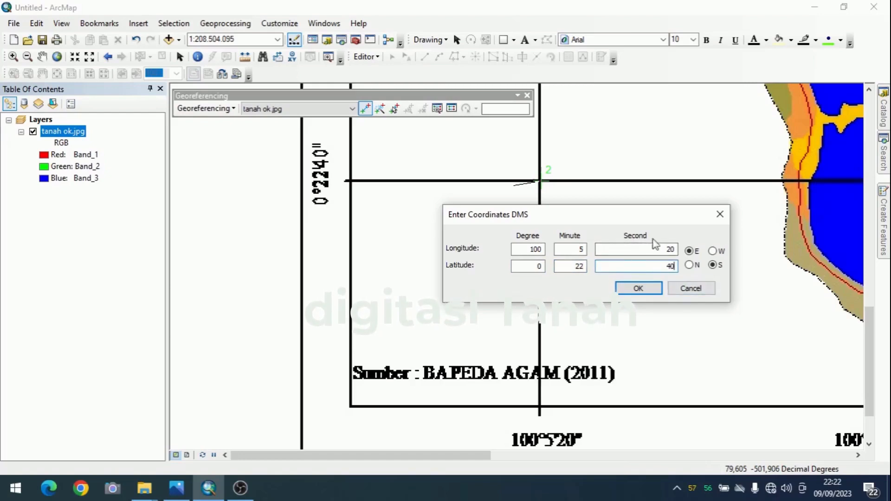
left_click(639, 289)
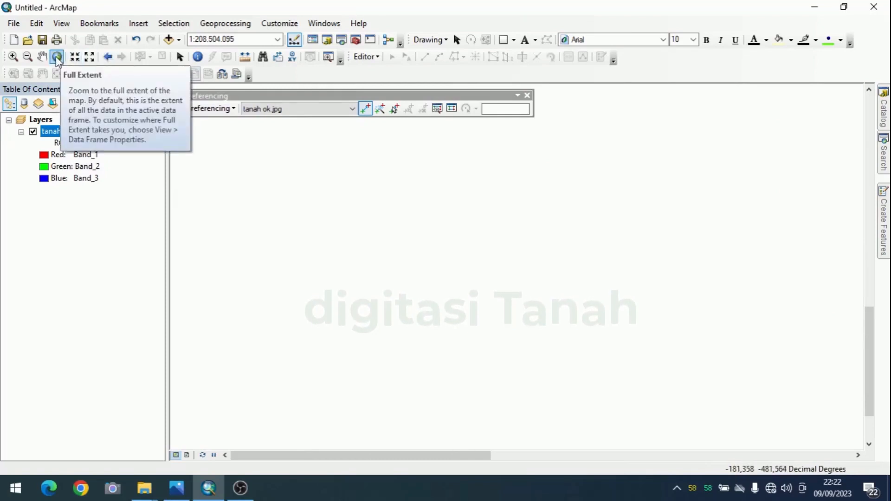
Place the third control point on the lower-right grid crossing of 100°16'00" and 0°22'40".
left_click(56, 57)
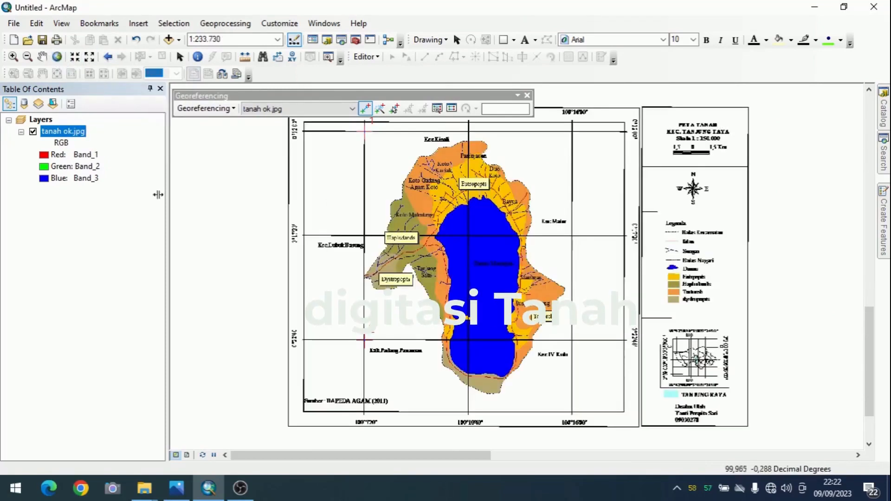
left_click(13, 57)
left_click_drag(557, 310, 678, 438)
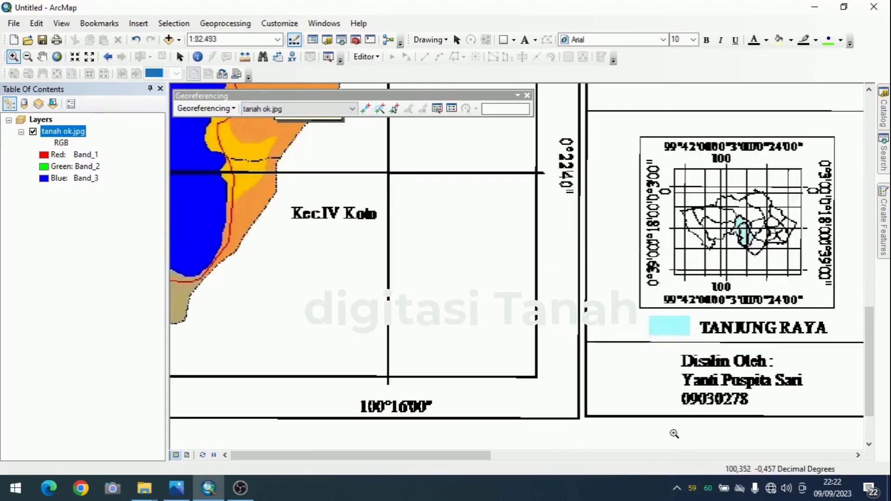
left_click(365, 109)
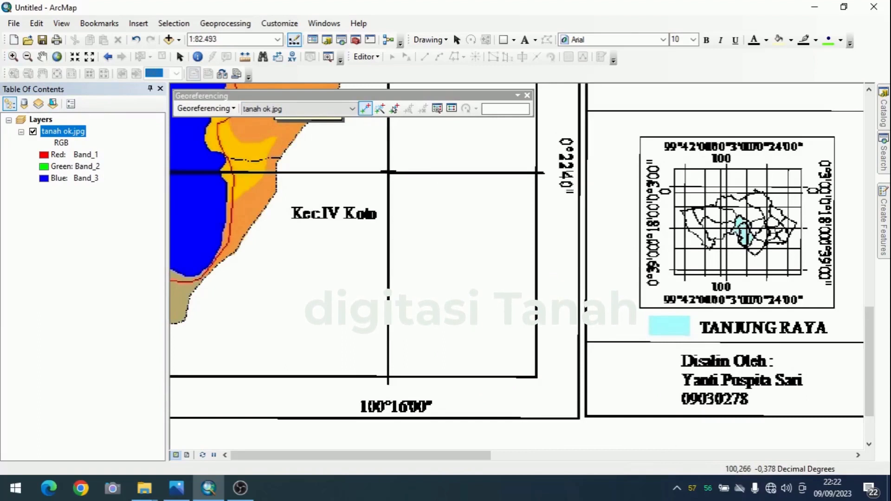
left_click(389, 172)
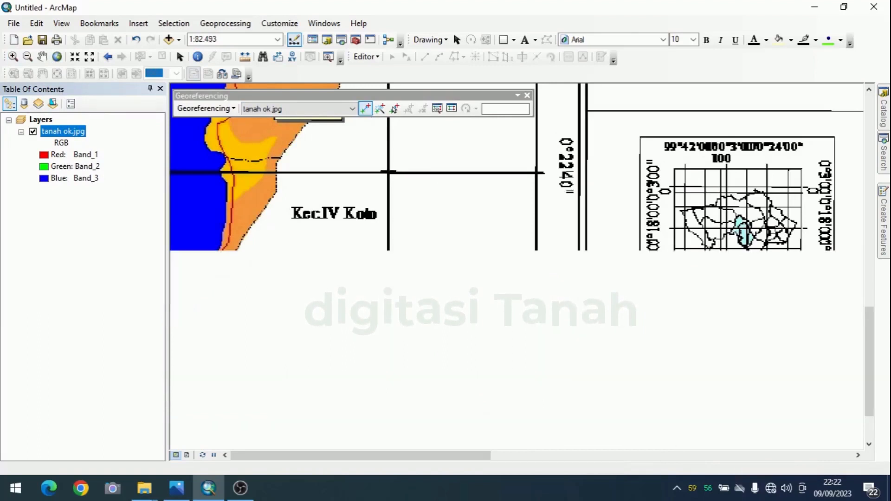
Set the third control point's DMS coordinates to longitude 100° 16' 0" E and latitude 0° 22' 40" S.
right_click(459, 236)
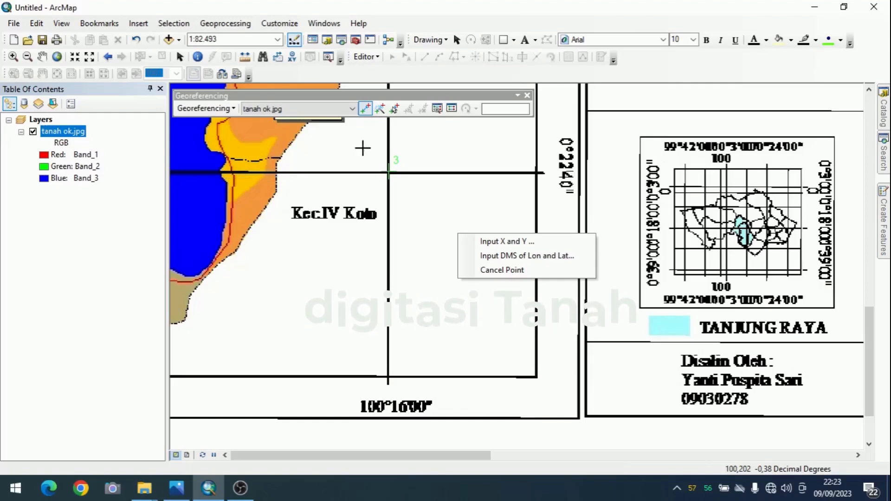
left_click(527, 257)
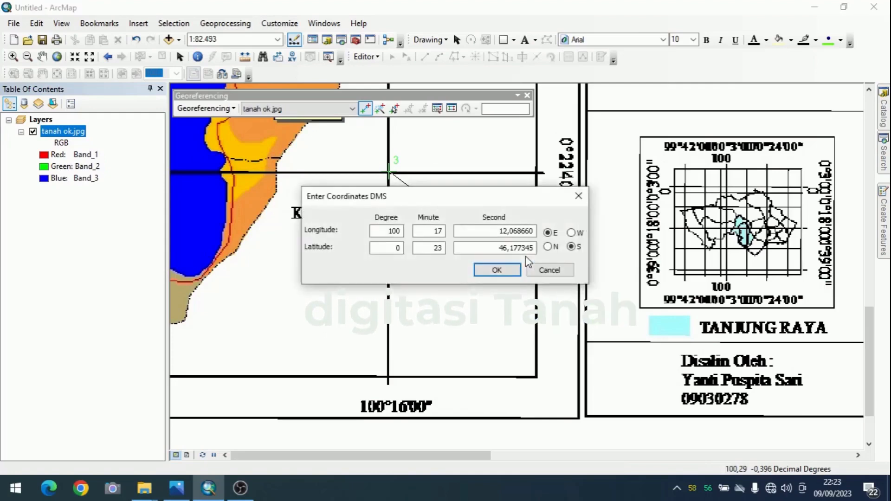
left_click_drag(426, 200, 403, 246)
double_click(398, 278)
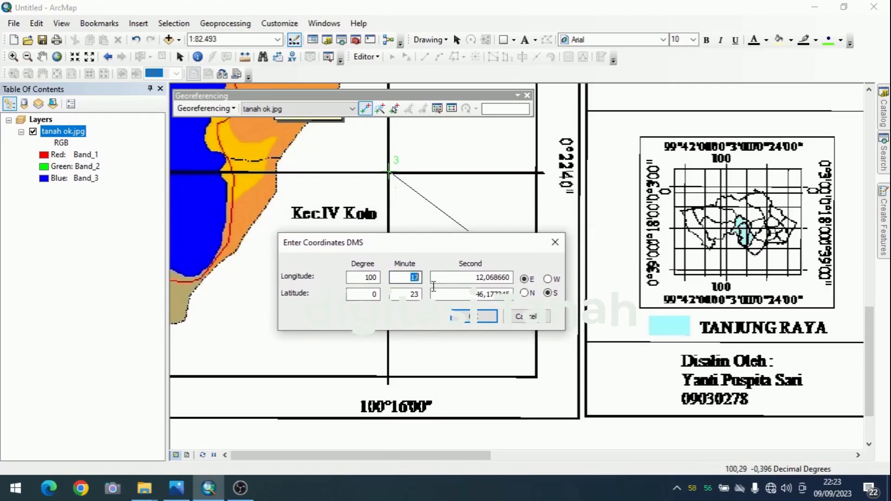
type("16")
key("Tab")
type("0")
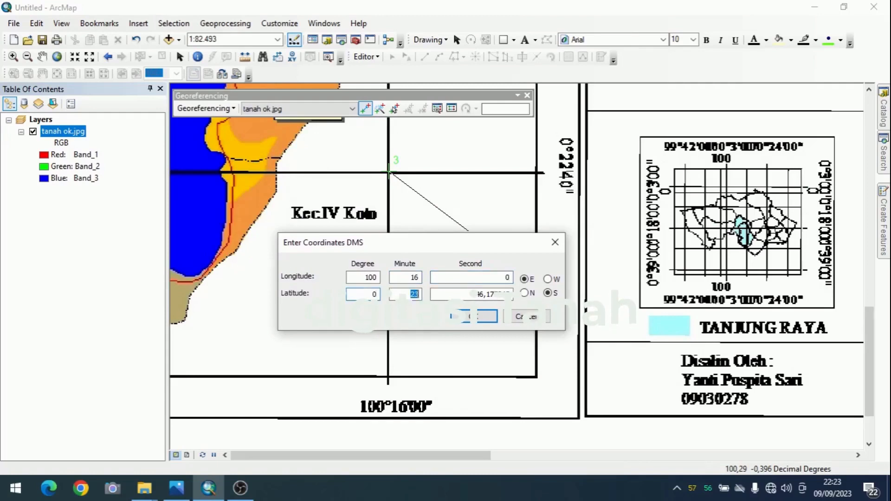
key("Tab")
type("4")
left_click(481, 319)
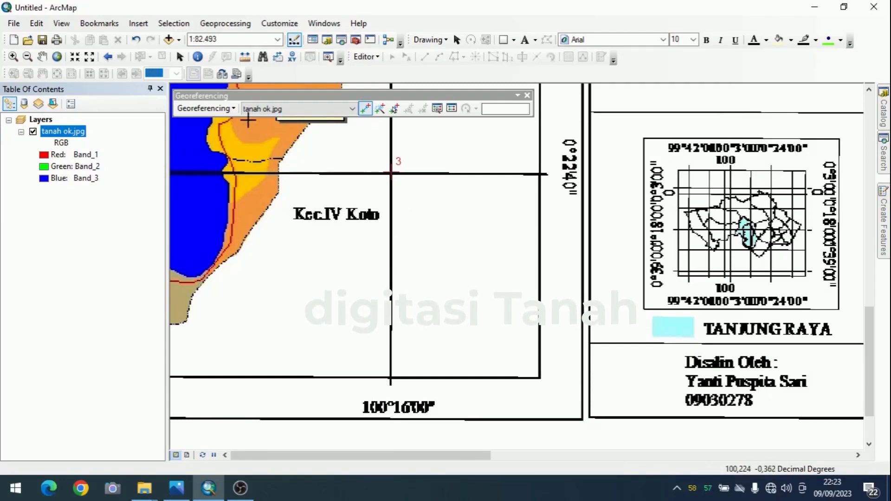
Rectify the georeferenced map into the TIFF file tanah ok1.tif and close the Georeferencing toolbar.
left_click(221, 110)
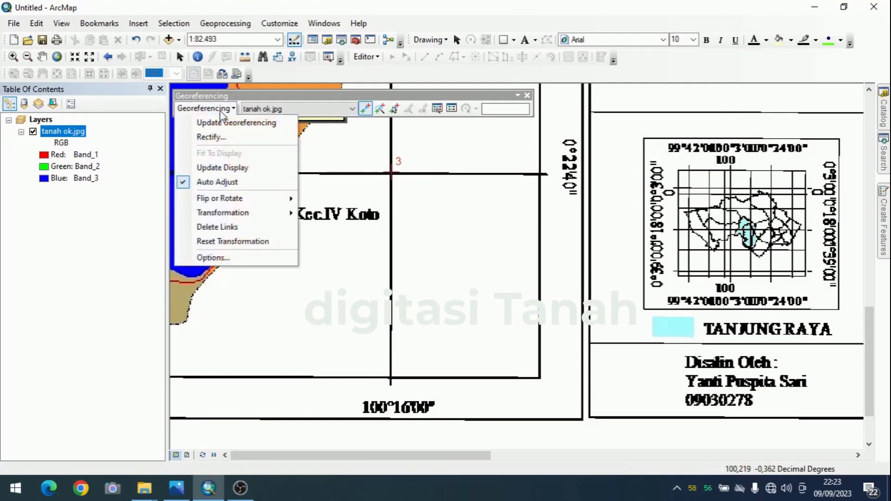
left_click(221, 141)
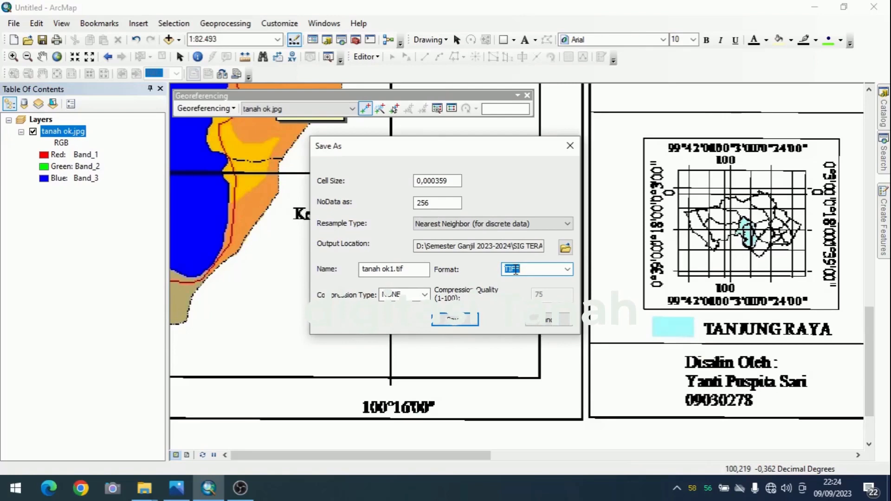
left_click(461, 324)
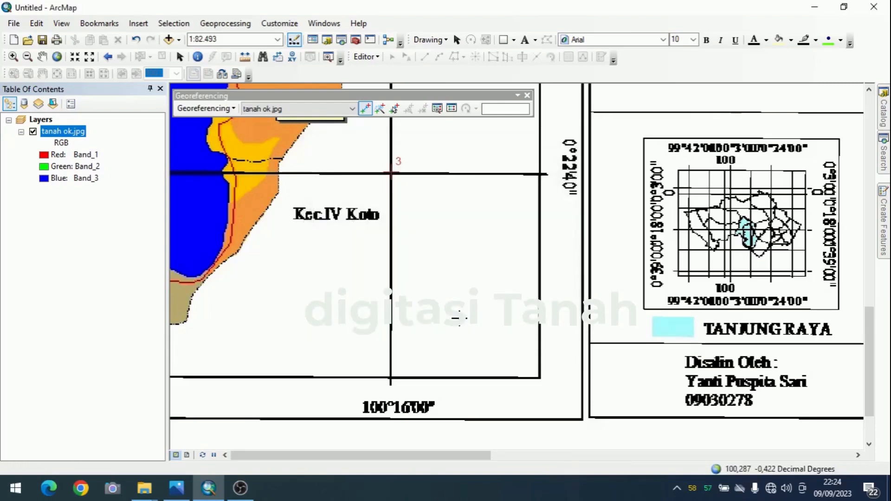
left_click(527, 95)
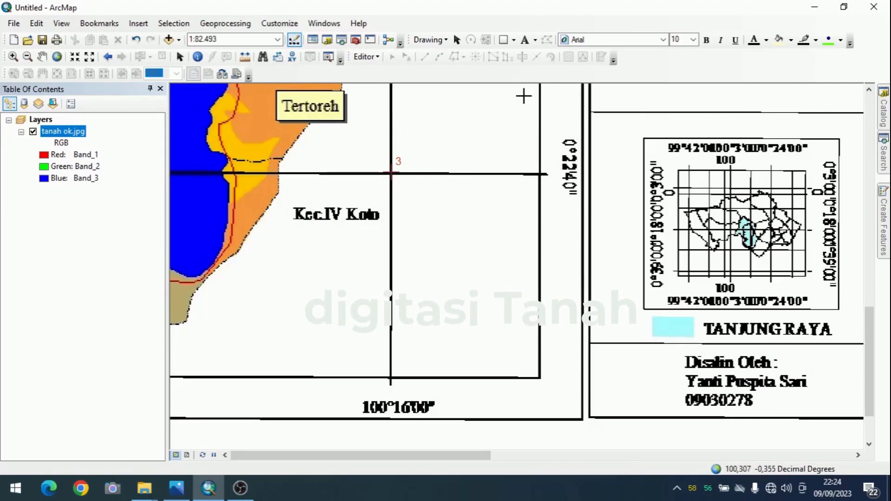
Examine the soil type areas and their boundaries around the lake, from the full map down to the southern end.
left_click(44, 56)
left_click(57, 57)
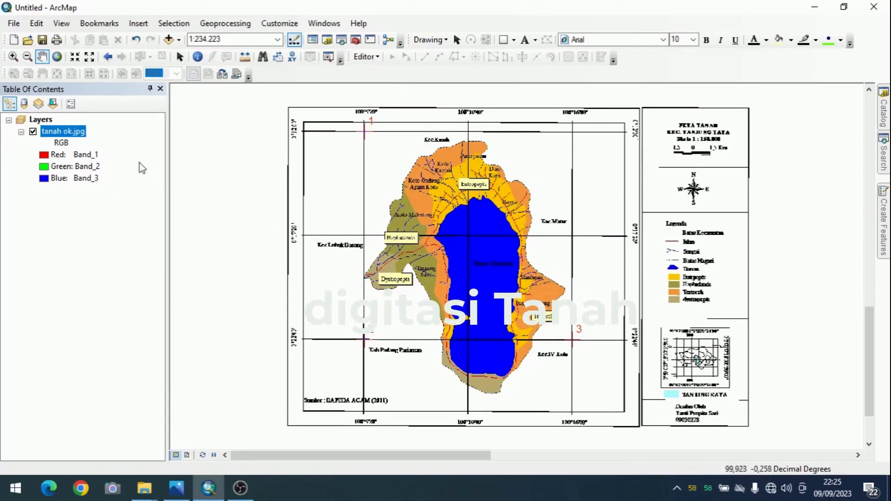
left_click(12, 57)
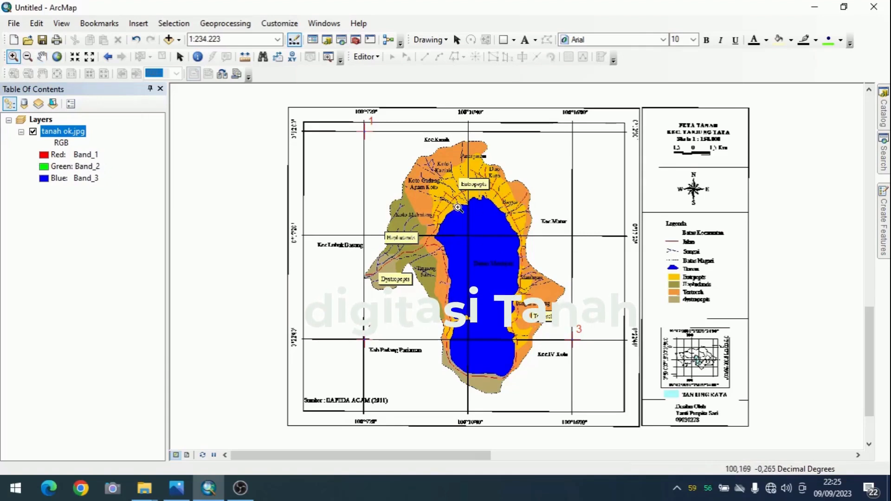
left_click_drag(458, 207, 571, 392)
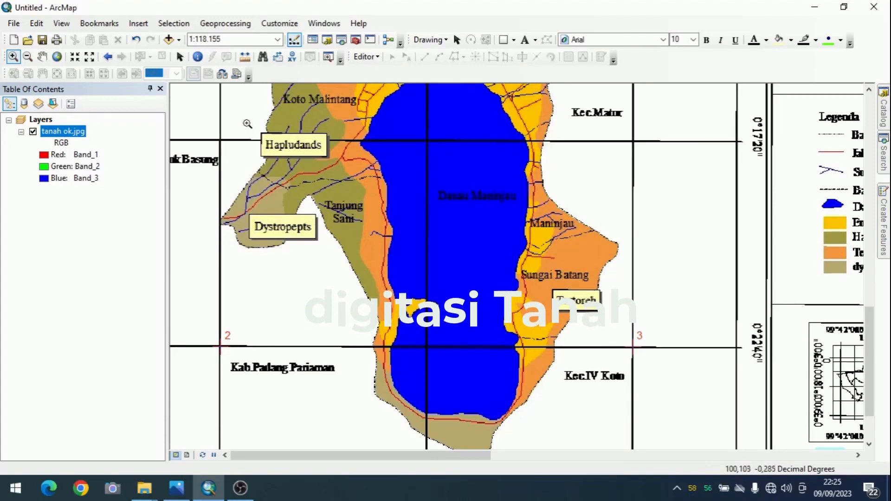
left_click(42, 57)
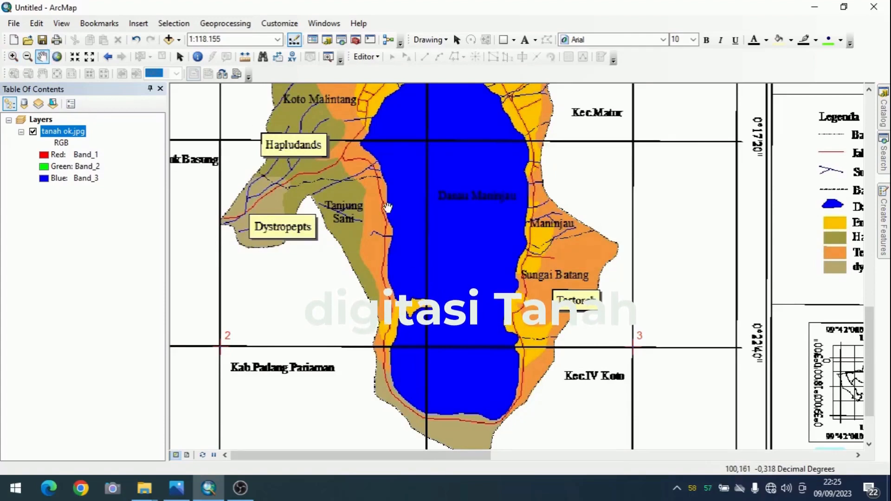
left_click_drag(387, 208, 532, 423)
left_click_drag(563, 342, 532, 211)
left_click_drag(612, 304, 595, 252)
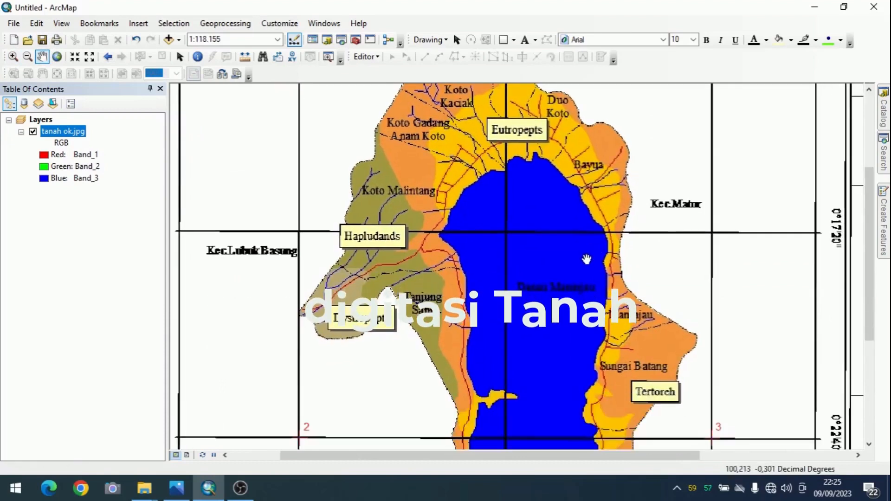
left_click_drag(627, 336, 629, 156)
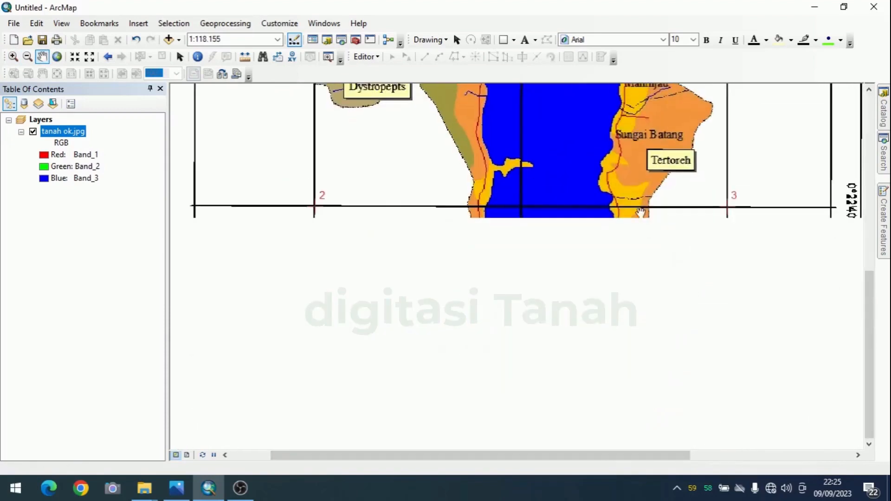
left_click_drag(680, 252, 573, 215)
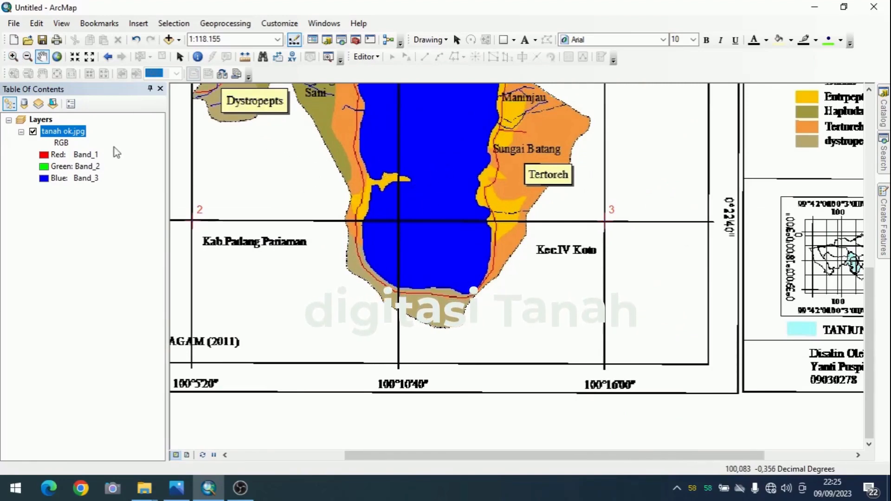
Examine the soil boundaries along the lake's southwestern shore up close and compare them with the original tanah ok.jpg image.
left_click(13, 56)
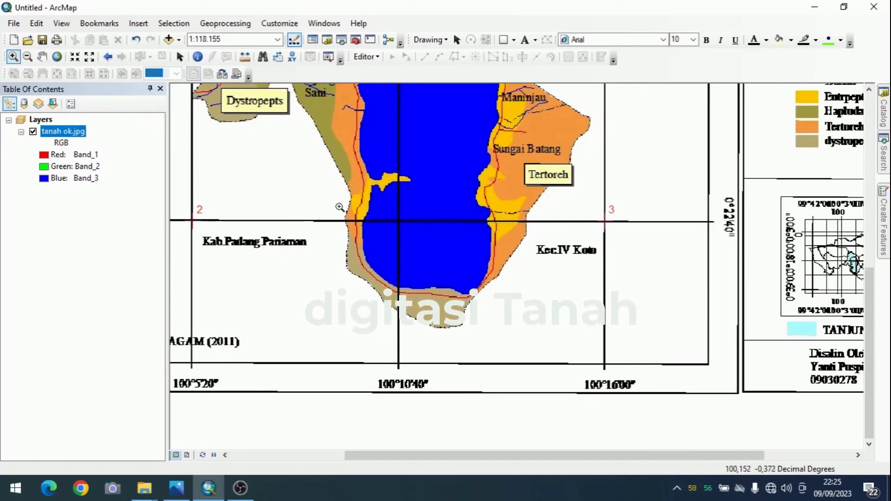
left_click_drag(329, 185, 454, 290)
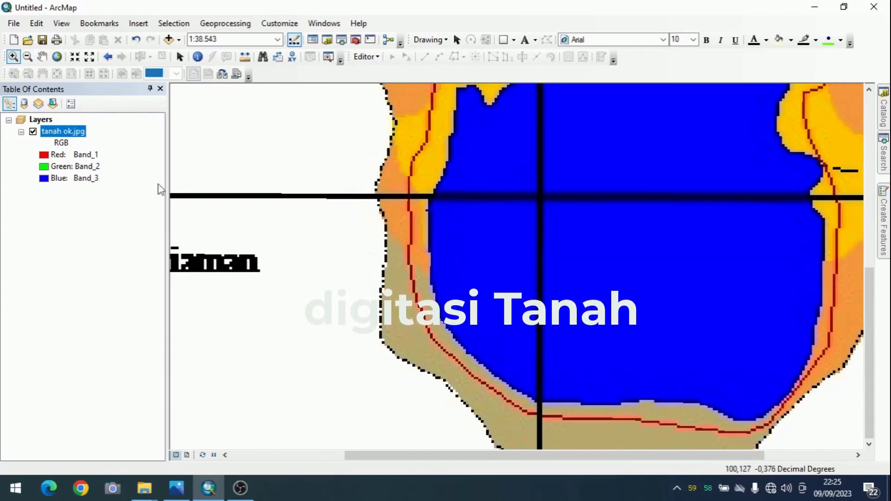
left_click(57, 56)
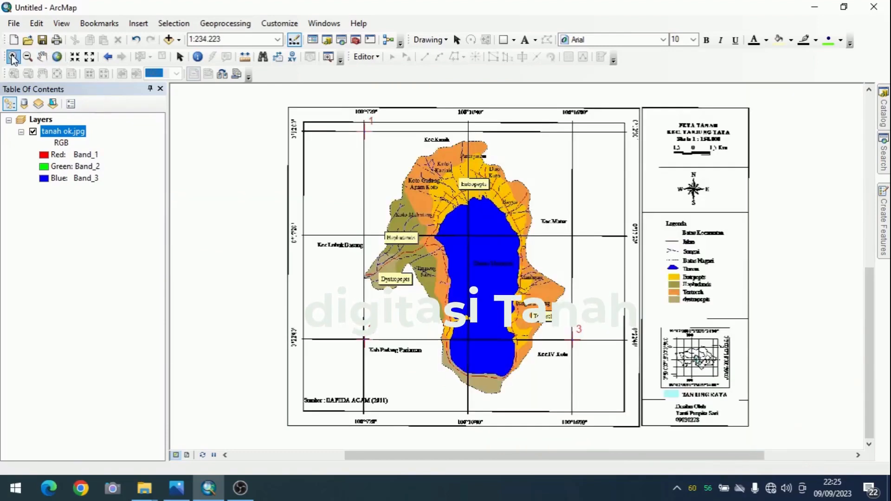
left_click_drag(419, 293, 520, 375)
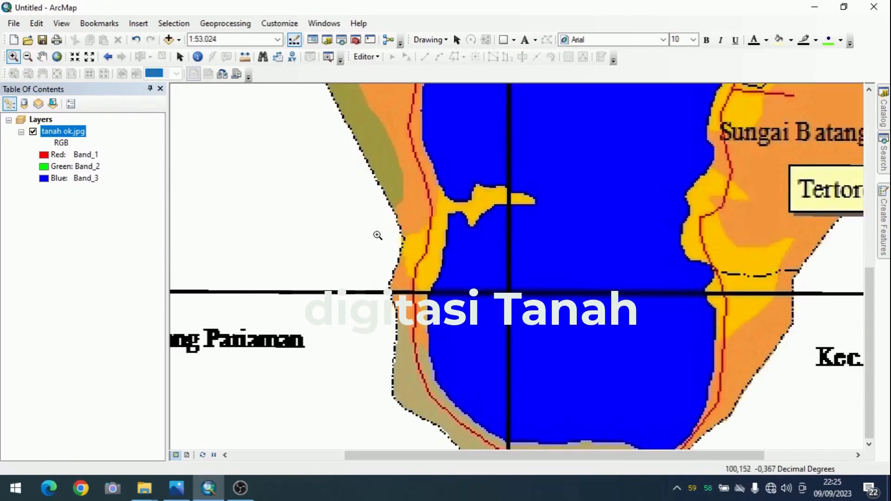
left_click(177, 487)
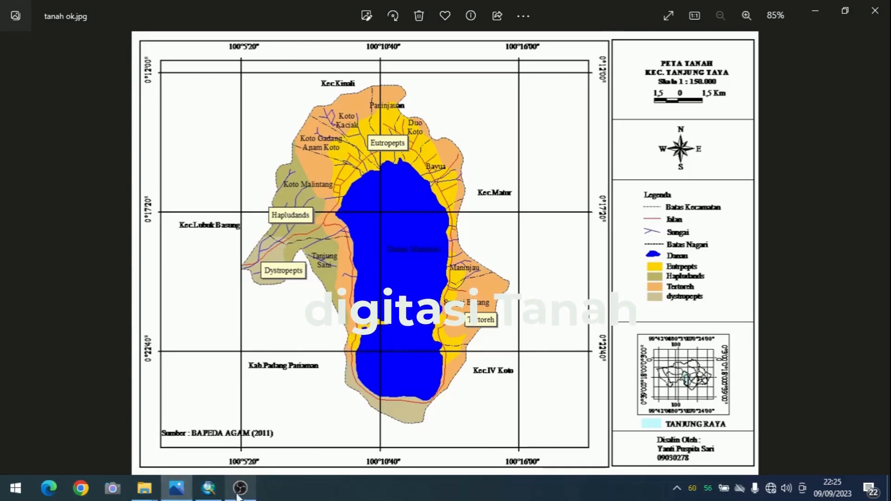
left_click(222, 495)
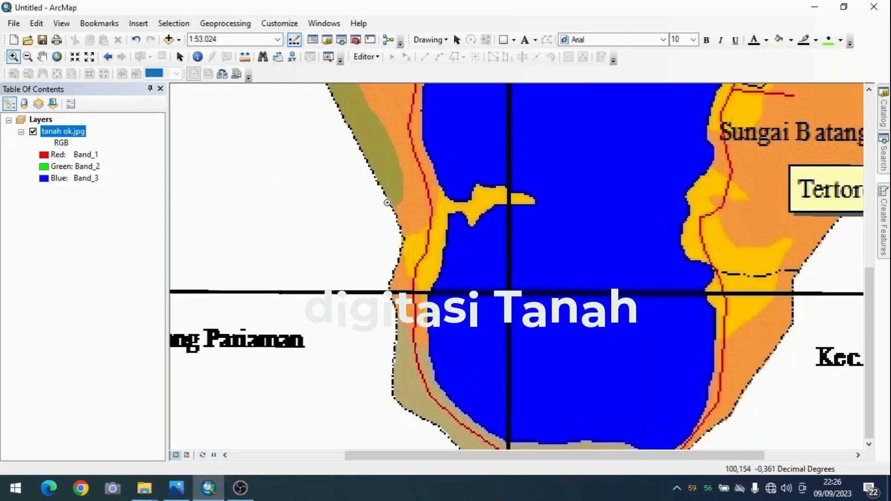
left_click_drag(368, 239, 464, 370)
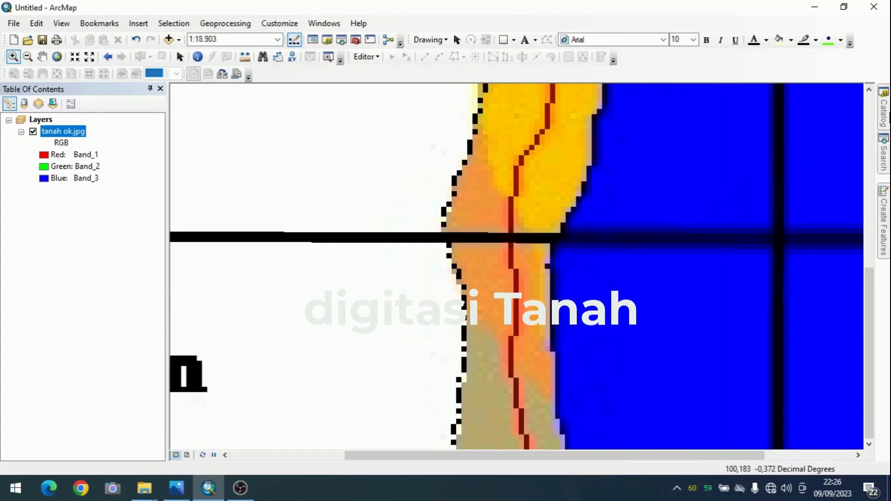
Start a new shapefile in the Semester Ganjil 2023-2024 project folder that contains tanah ok.jpg.
left_click(884, 106)
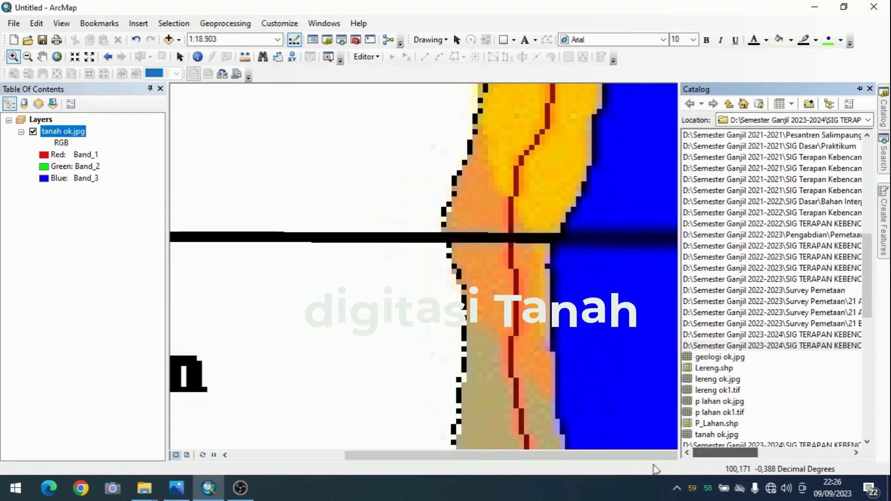
left_click_drag(720, 453, 695, 457)
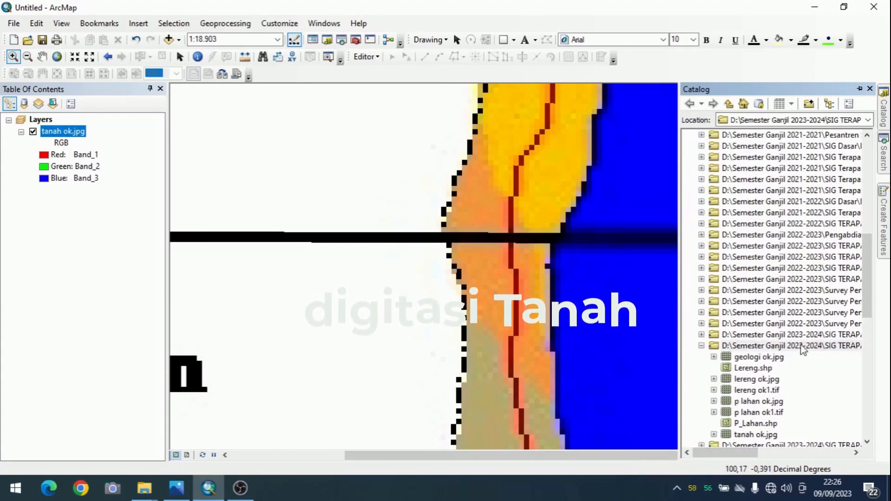
right_click(803, 349)
mouse_move(813, 424)
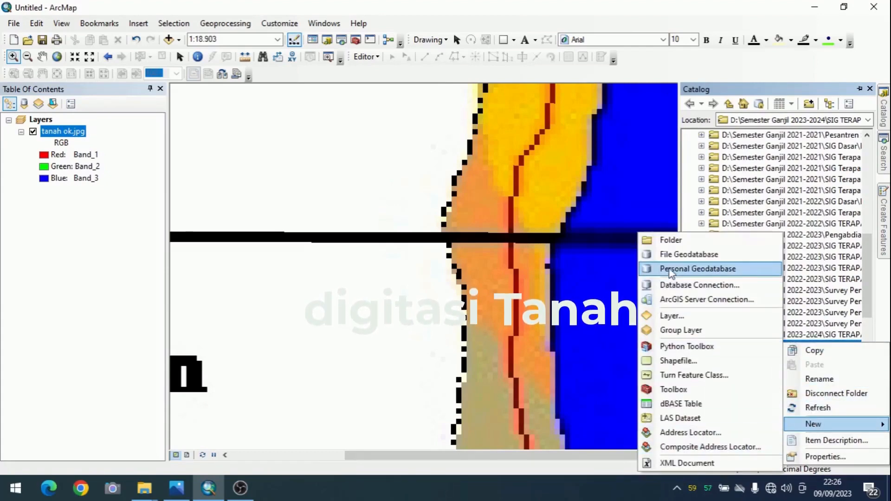
left_click(684, 364)
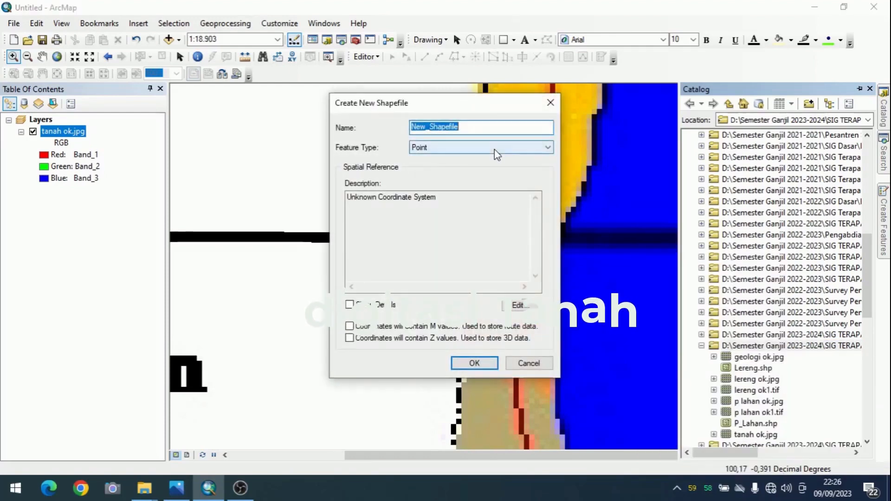
Name the new shapefile Tanah and set its feature type to Polygon.
type("Tanah")
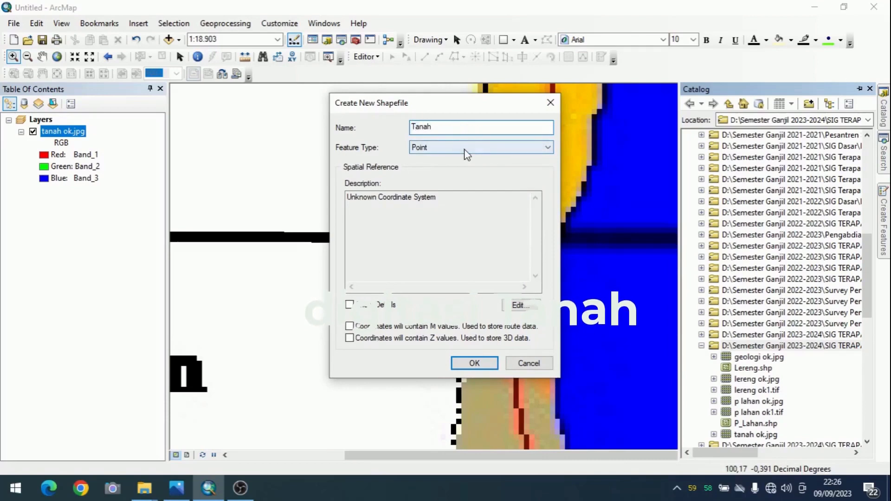
left_click(464, 149)
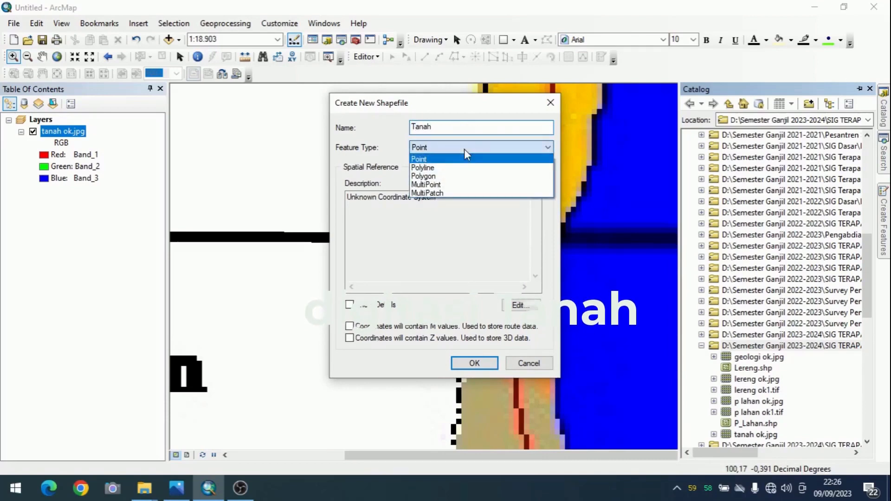
left_click(447, 177)
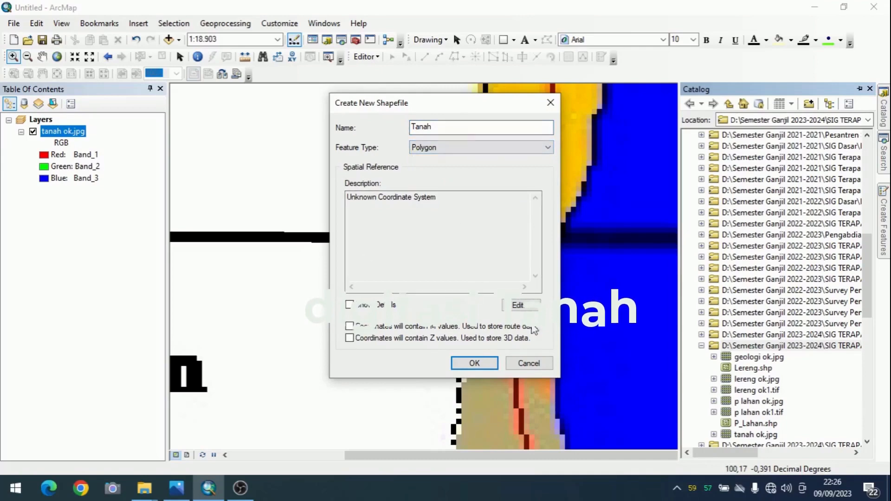
Assign the geographic coordinate system WGS 1984 from the World group to the shapefile and create it.
left_click(518, 305)
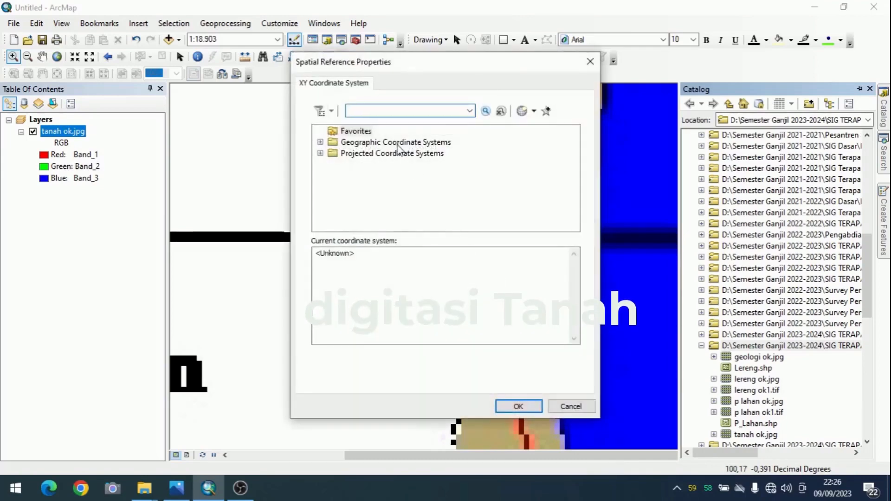
double_click(399, 147)
scroll(417, 167, "down", 4)
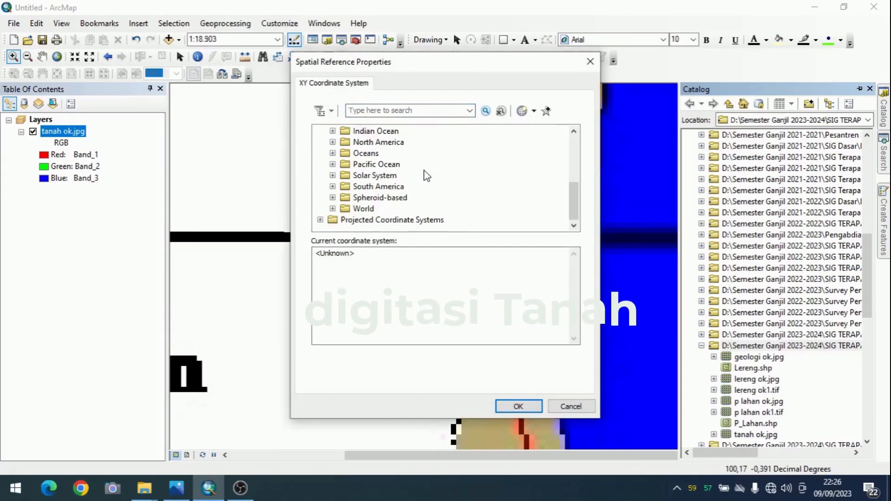
left_click(332, 209)
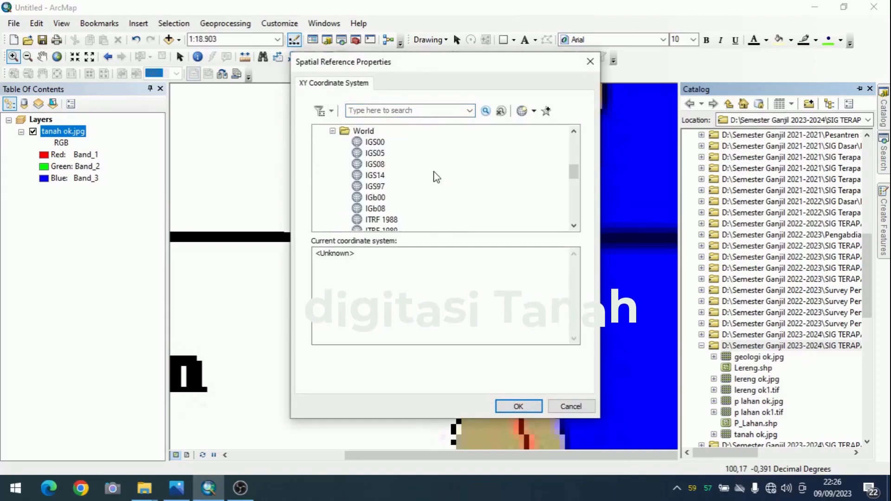
scroll(434, 175, "down", 20)
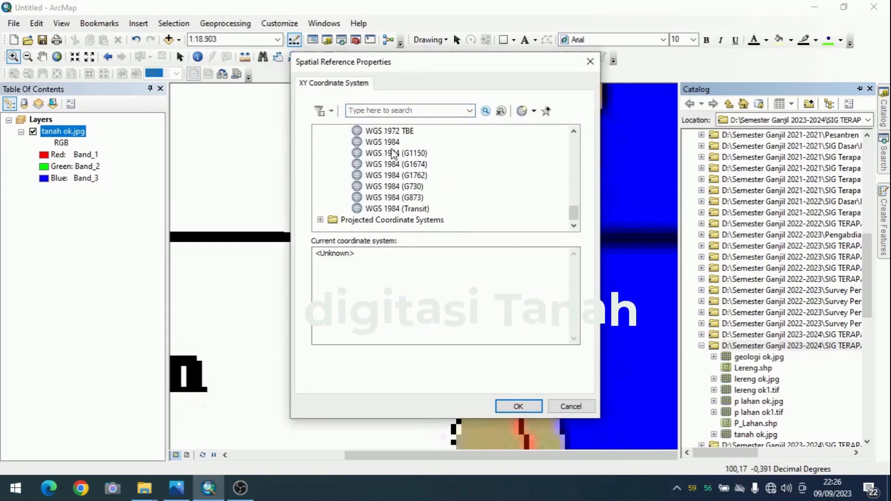
left_click(392, 143)
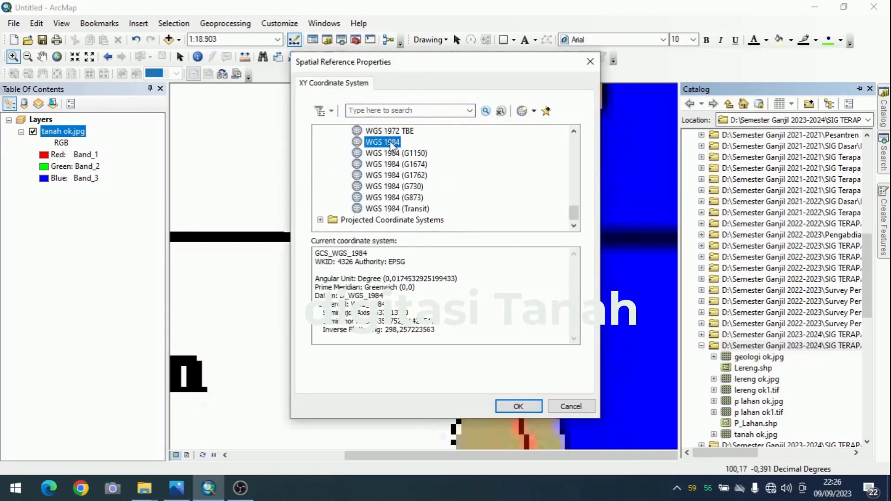
left_click(509, 408)
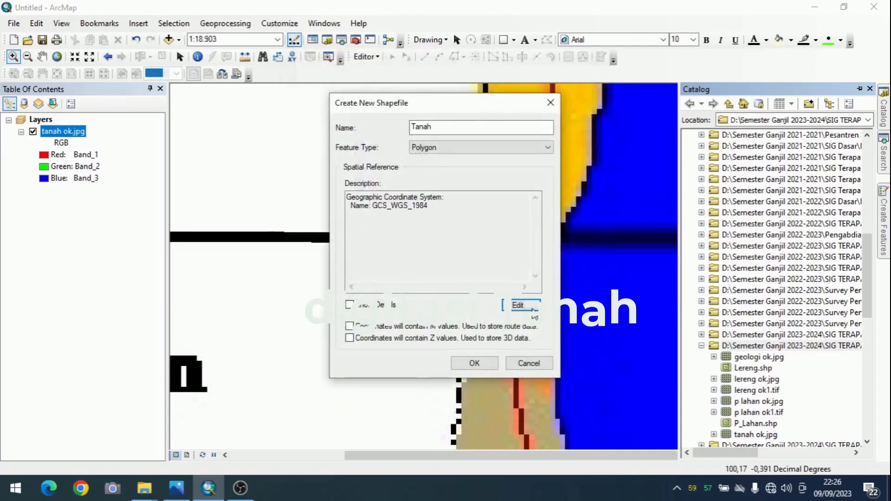
left_click(481, 364)
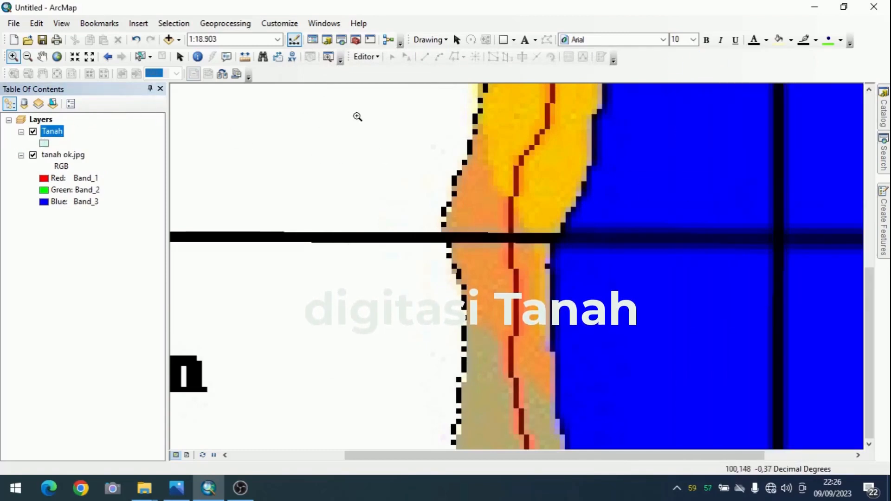
Start an edit session and choose the Tanah template for creating polygon features.
left_click(372, 56)
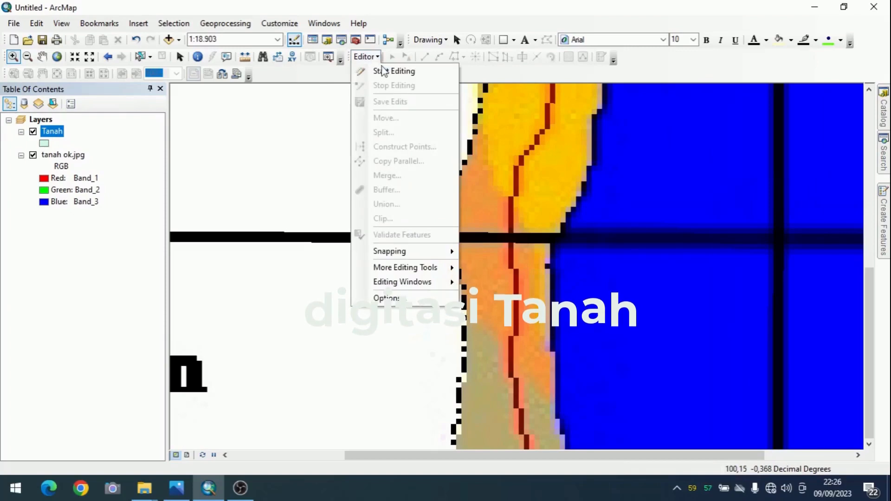
left_click(386, 73)
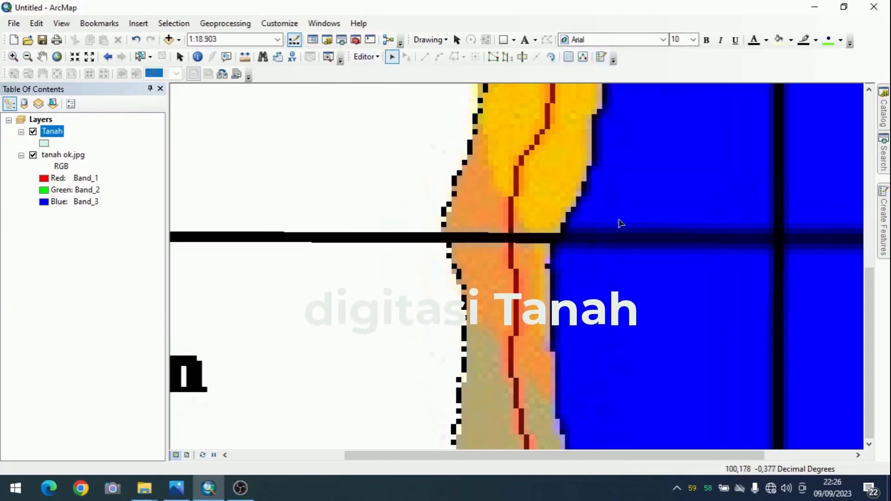
left_click(601, 57)
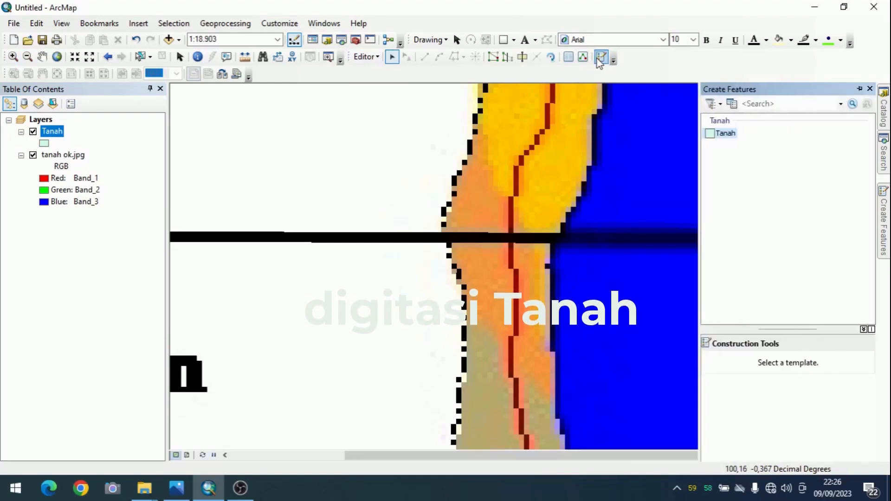
left_click(724, 134)
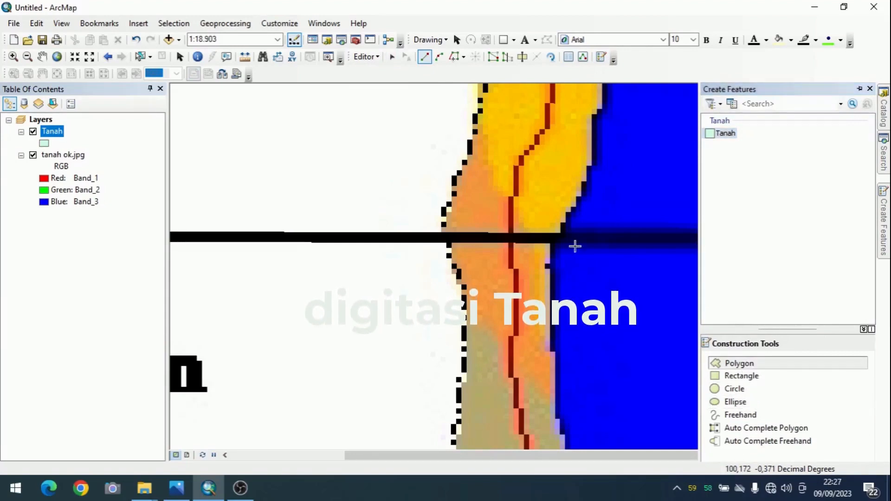
Digitize the orange soil area on the lake's southwestern shore as a polygon, tracing the yellow and brown soil boundaries, lakeshore and outer dashed border.
left_click(472, 128)
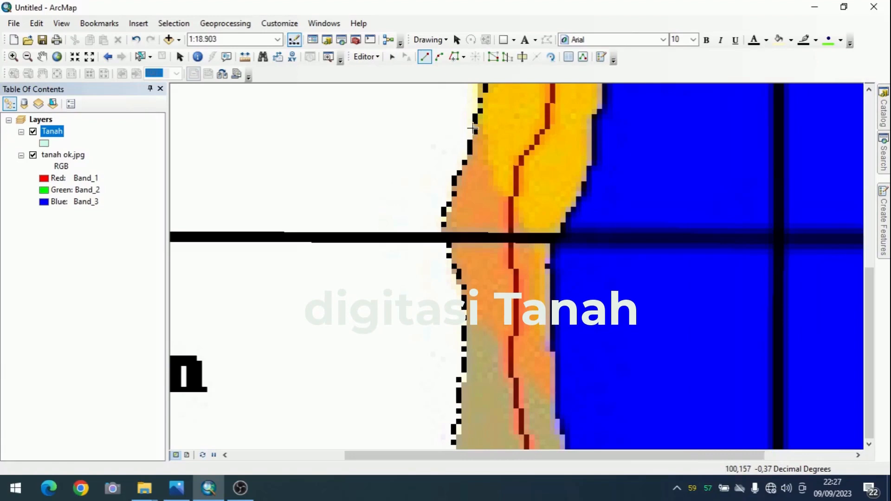
left_click(491, 164)
left_click(507, 194)
left_click(526, 232)
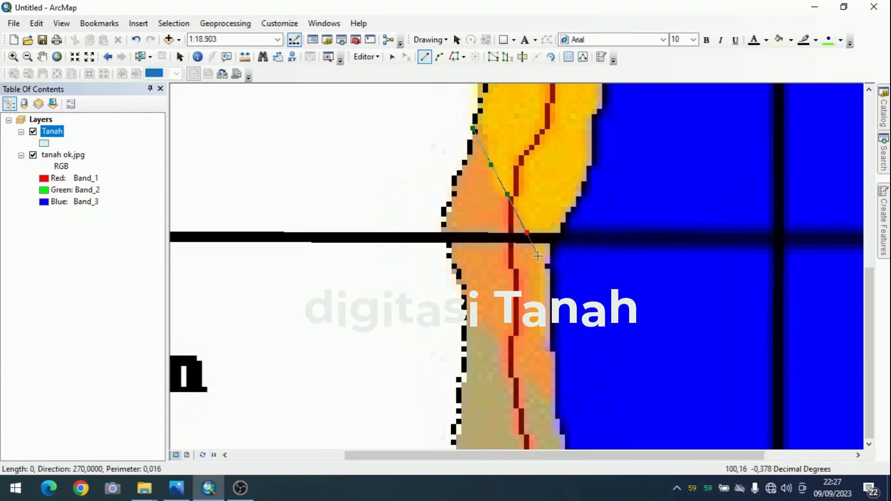
left_click(538, 261)
left_click(549, 309)
left_click(551, 338)
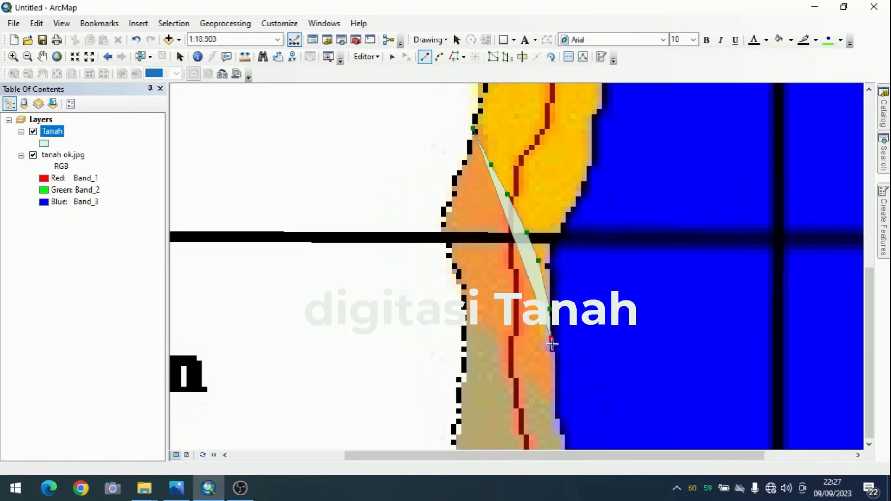
left_click(557, 368)
left_click(556, 407)
left_click(531, 390)
left_click(512, 364)
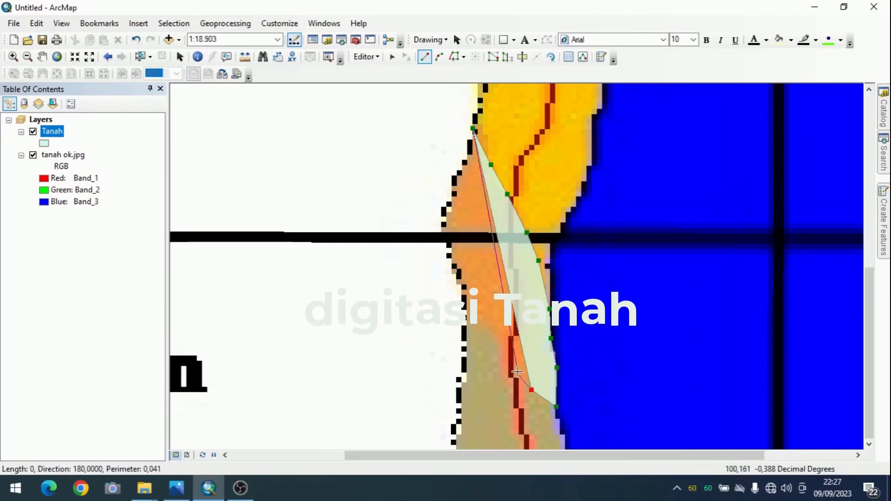
left_click(493, 327)
left_click(464, 289)
left_click(457, 266)
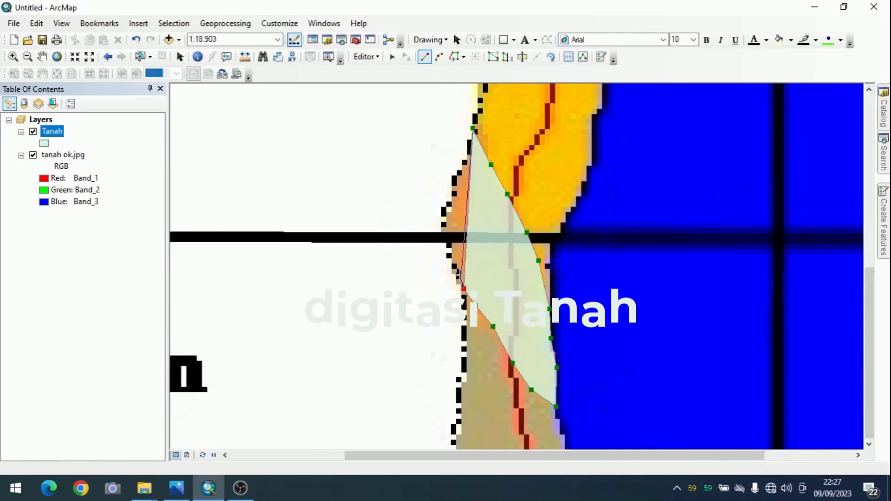
left_click(446, 238)
left_click(443, 215)
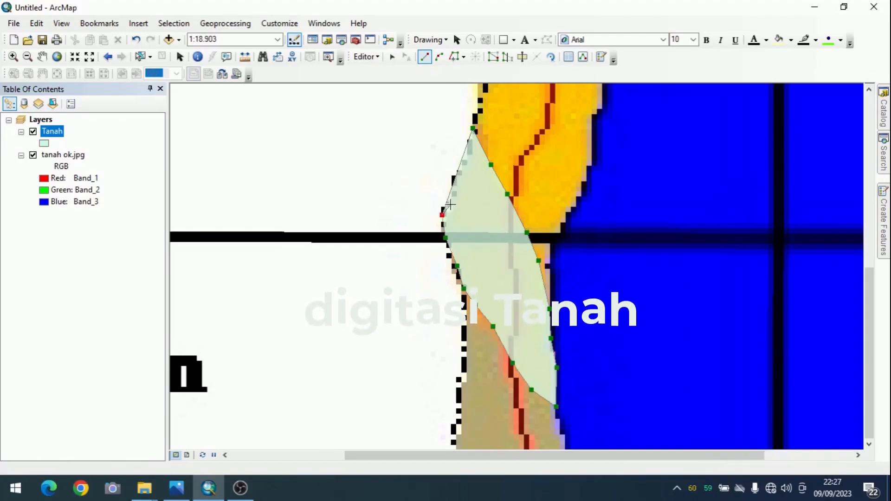
left_click(456, 184)
left_click(465, 163)
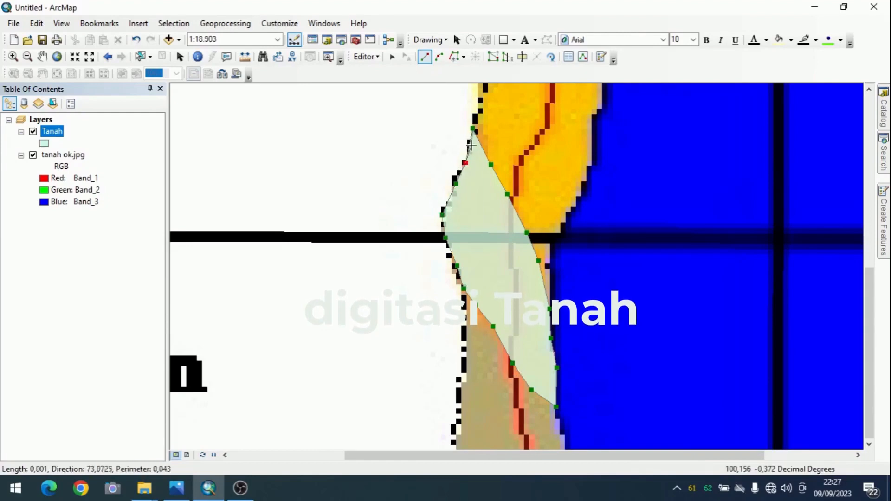
left_click(471, 145)
double_click(471, 145)
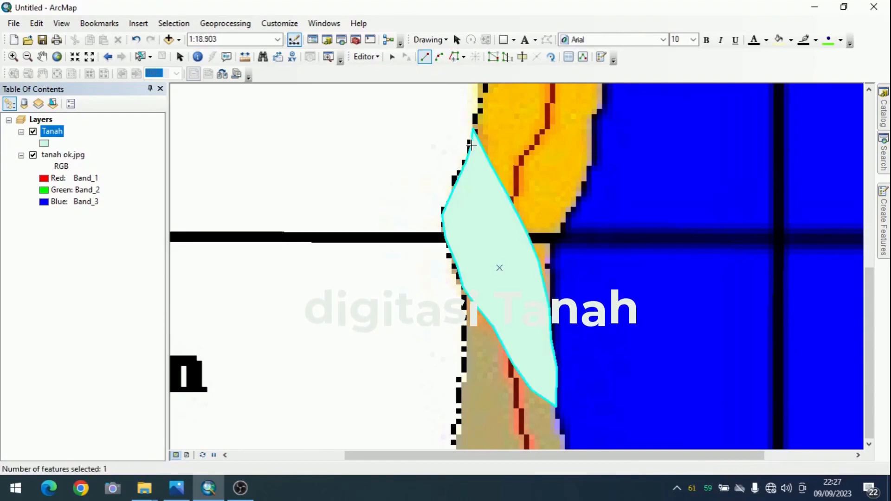
Check the soil legend in the tanah ok.jpg image, return to ArcMap and stop editing with the edits saved.
left_click(178, 489)
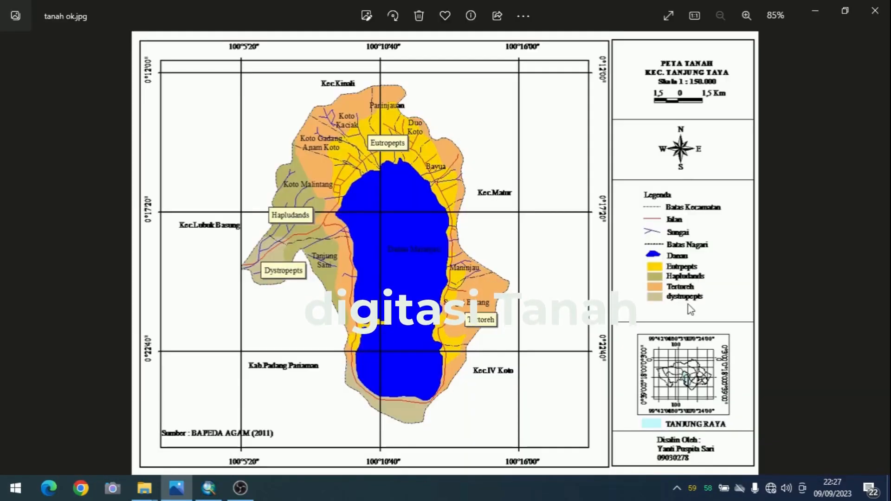
left_click(208, 487)
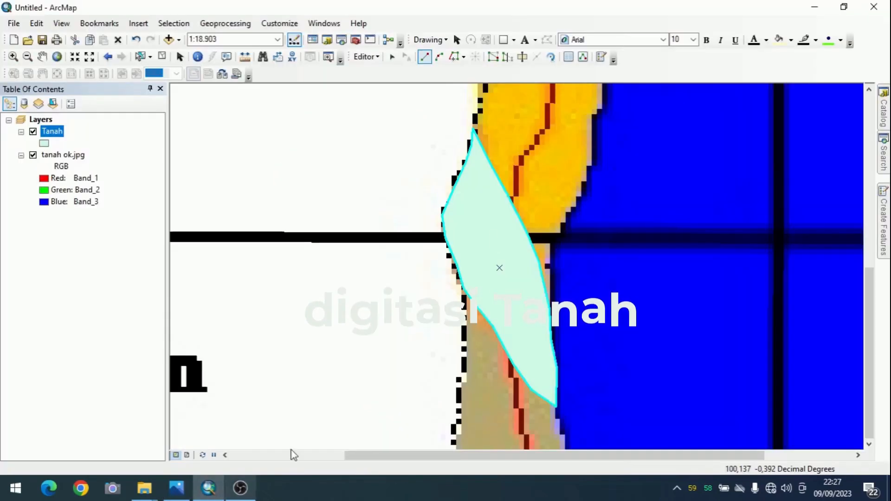
left_click(372, 56)
left_click(392, 86)
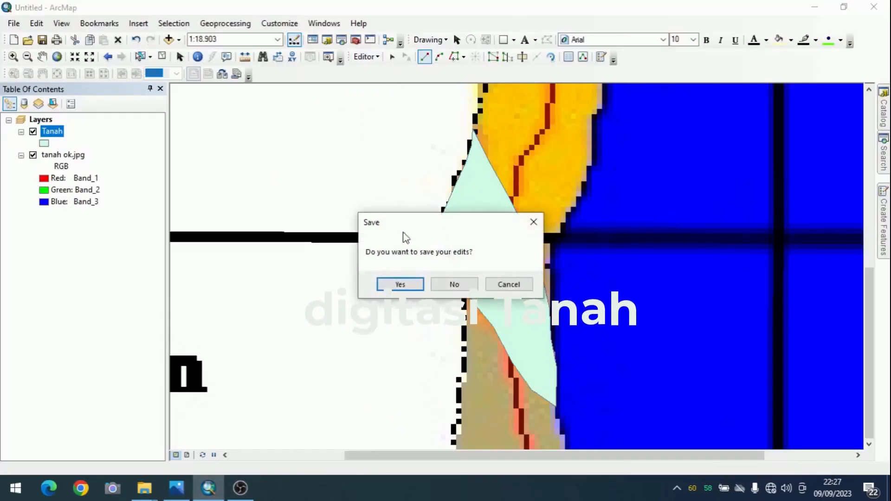
left_click(382, 285)
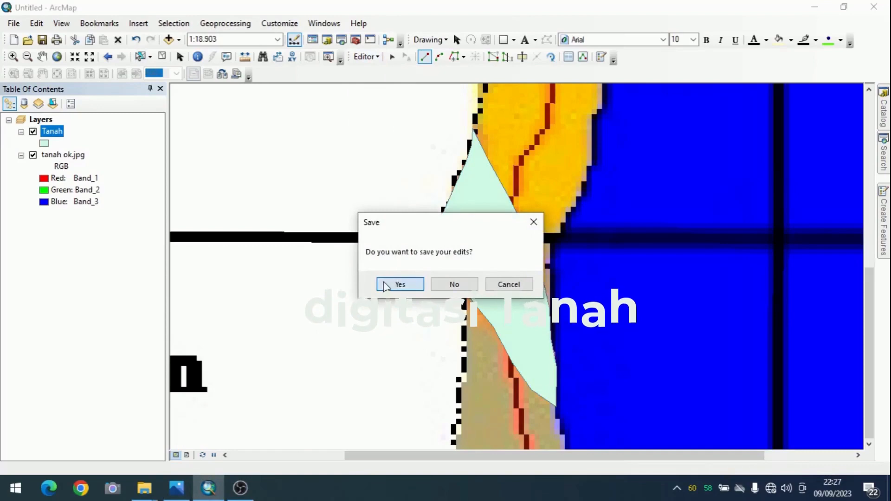
Add a Text field named Tanah to the Tanah layer's attribute table, changing its default length.
right_click(63, 138)
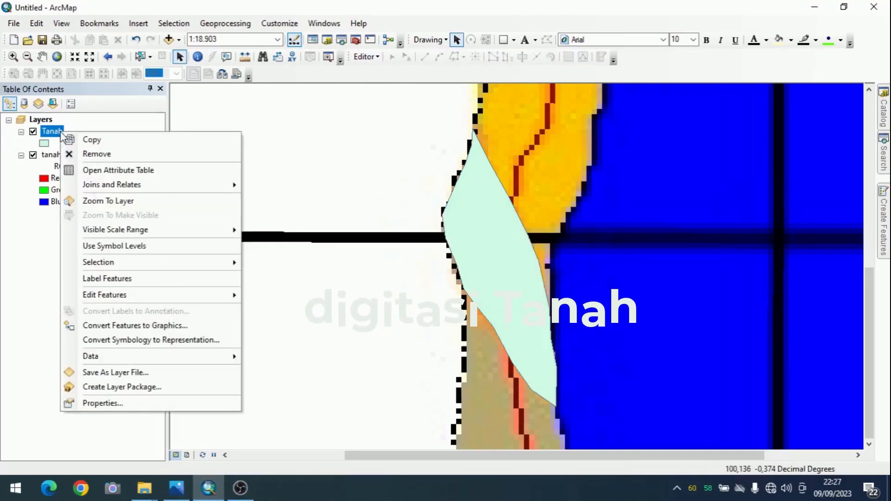
left_click(119, 175)
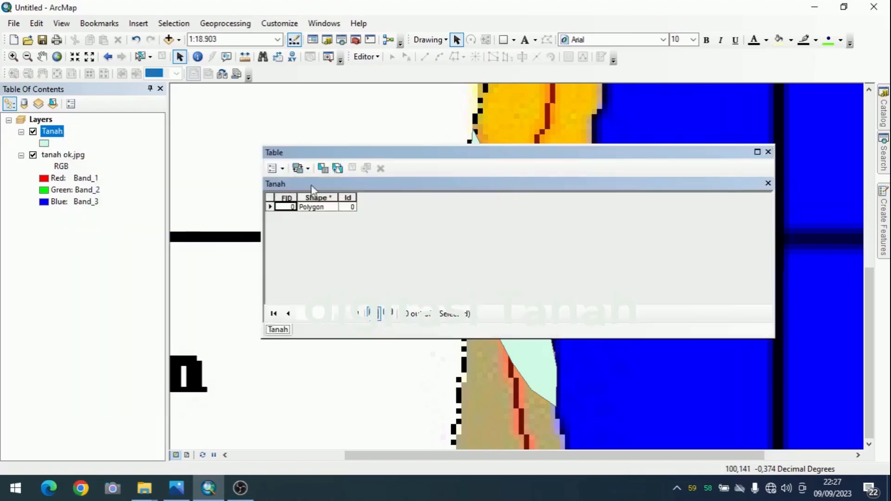
left_click(283, 169)
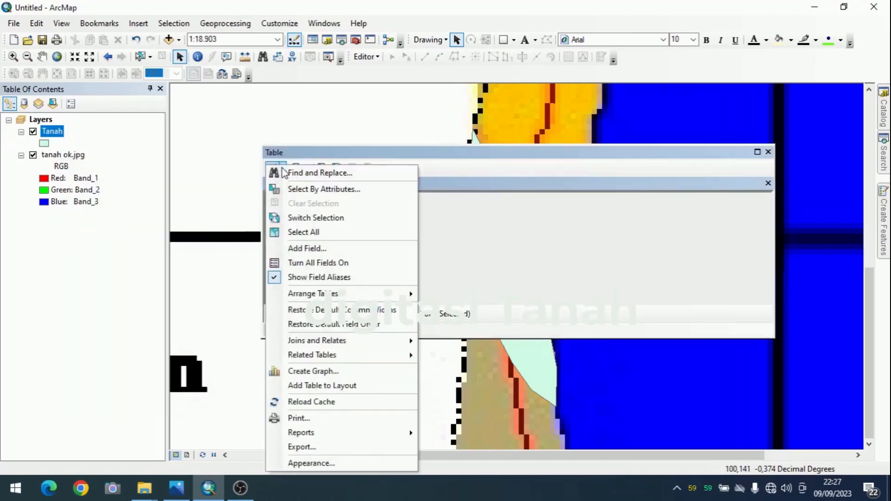
left_click(318, 250)
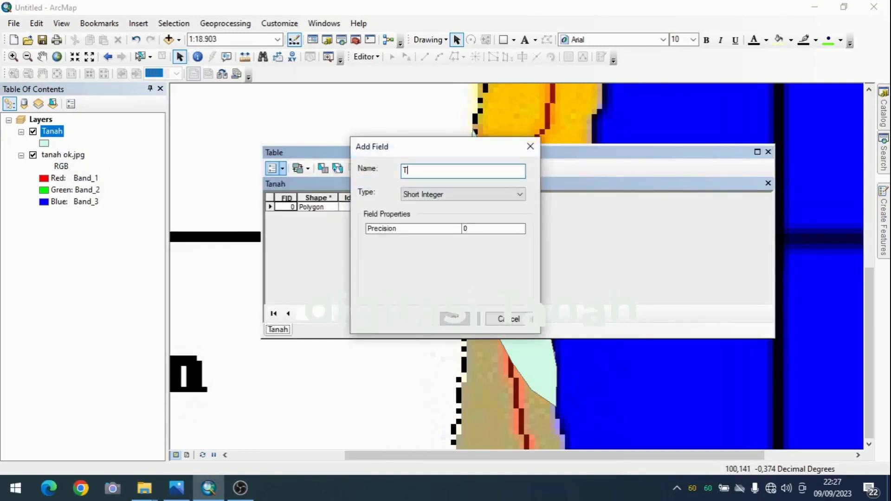
left_click(423, 192)
left_click(427, 241)
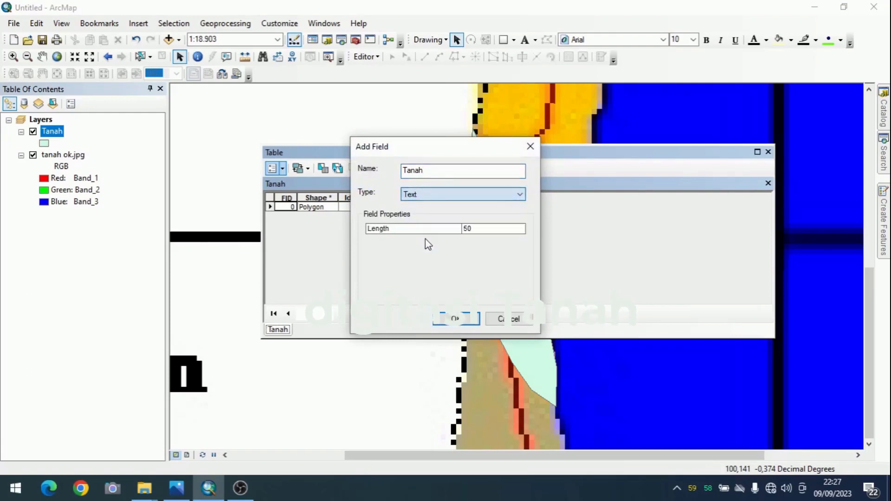
left_click(487, 229)
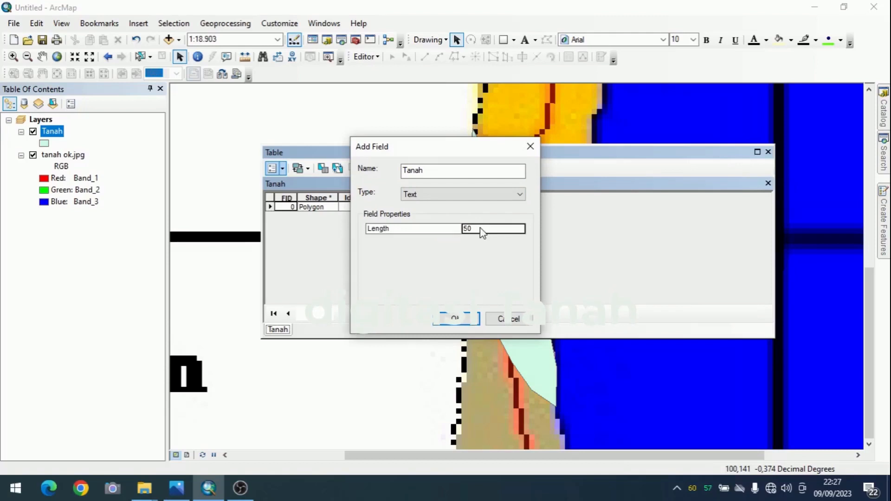
left_click(462, 230)
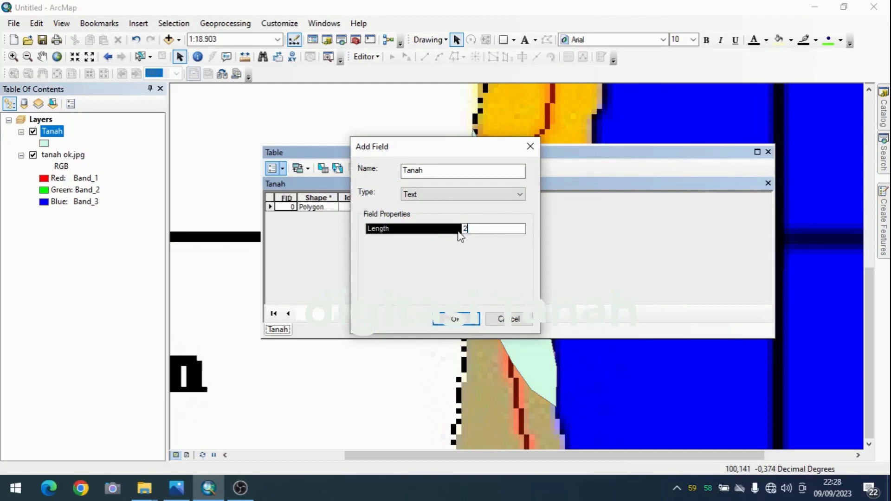
left_click(457, 320)
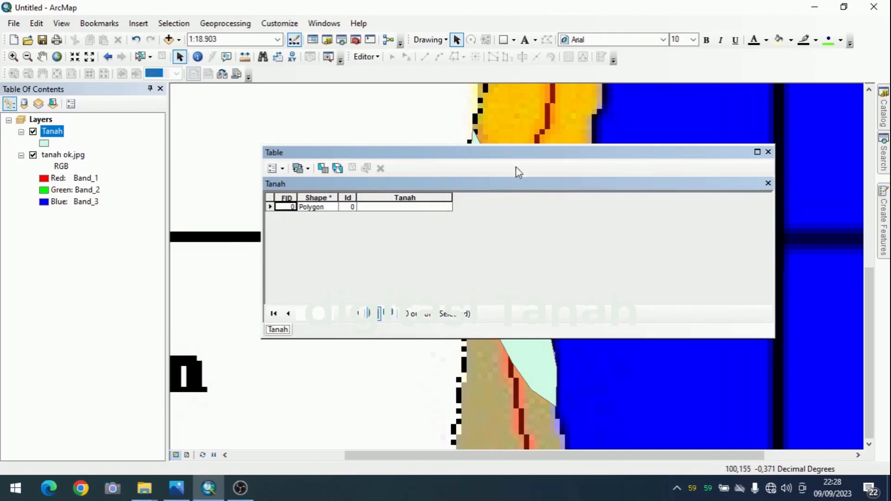
Start an edit session and enter Tertoreh in the Tanah field of the existing polygon's record.
left_click(365, 56)
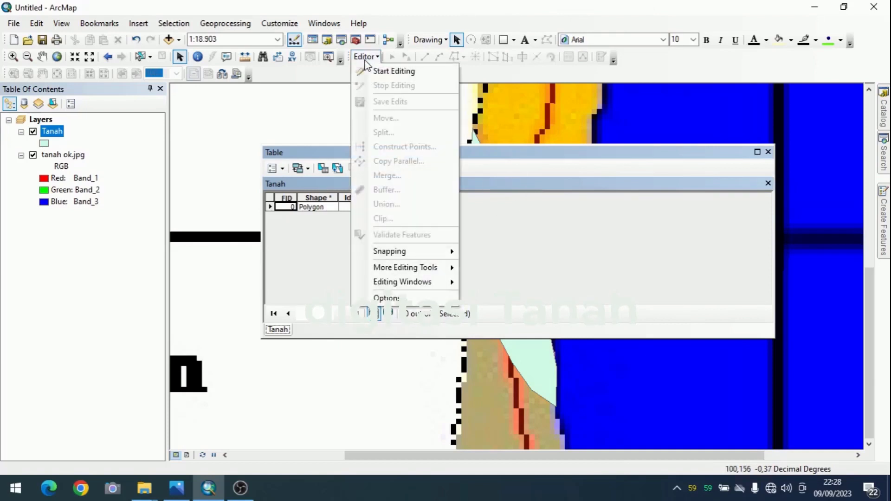
left_click(387, 72)
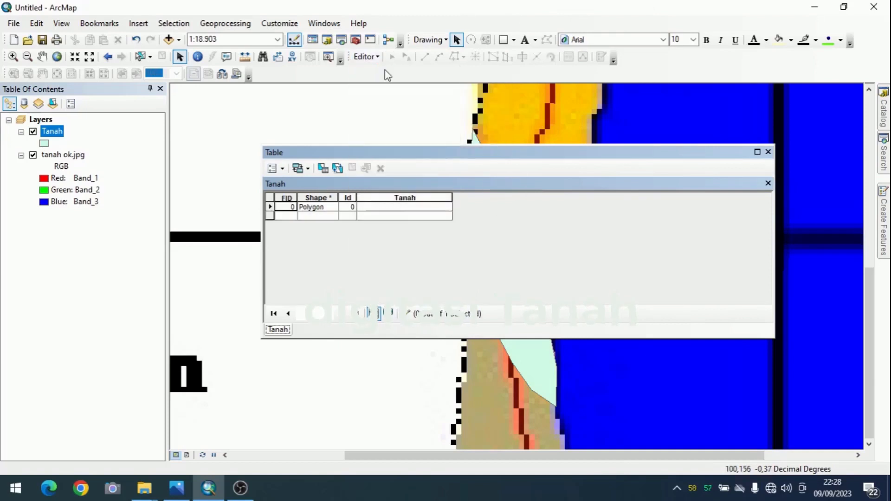
left_click(402, 210)
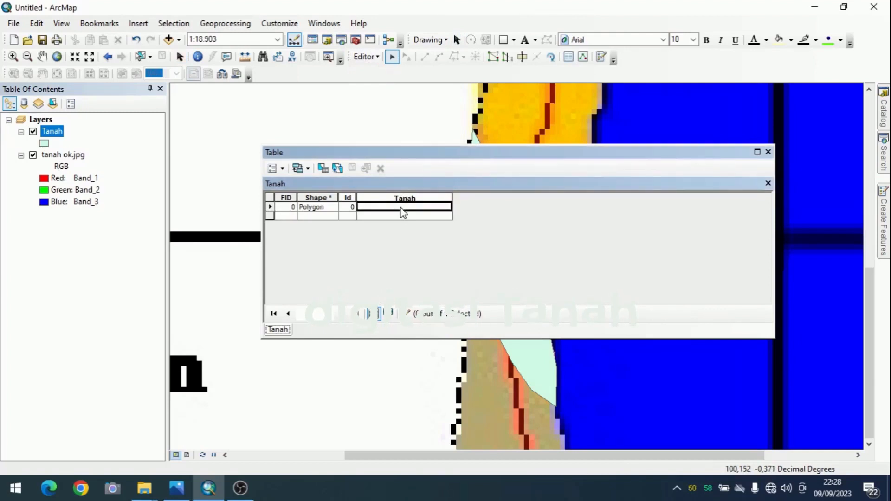
type("Tertoreh")
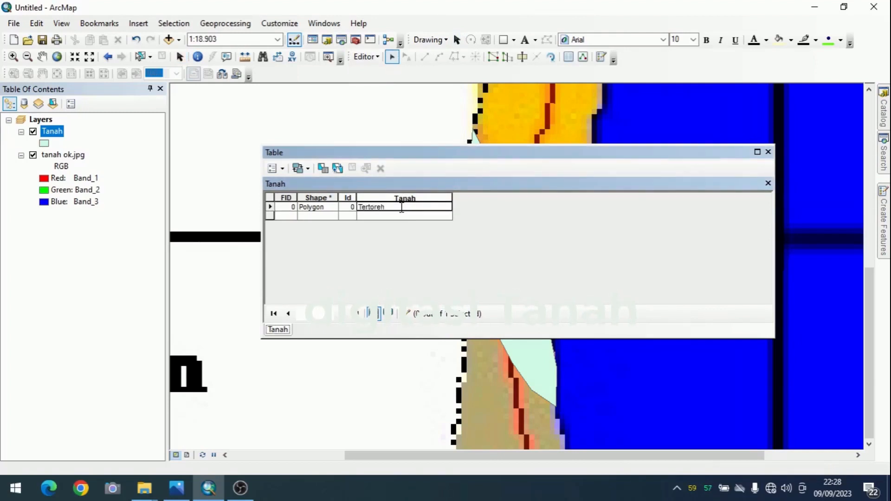
key("Return")
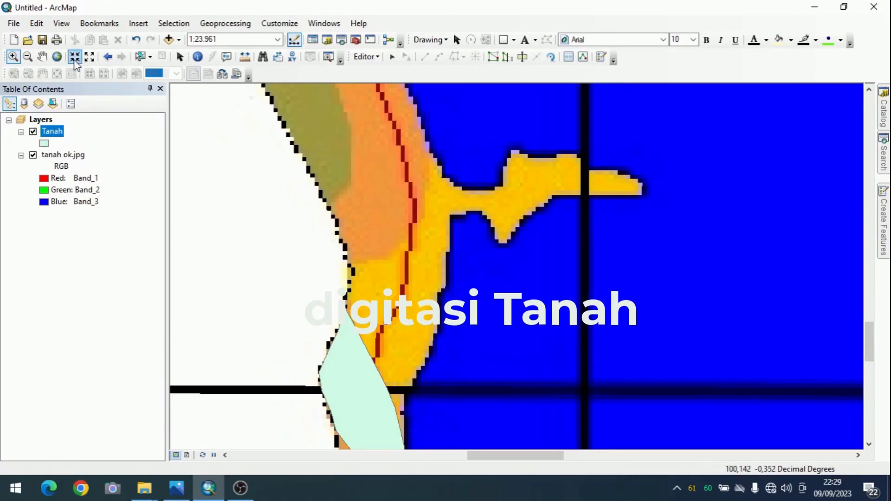
Check the soil legend and the yellow area southwest of the lake in the tanah ok.jpg image, then return to ArcMap.
left_click(43, 56)
left_click_drag(525, 352, 436, 261)
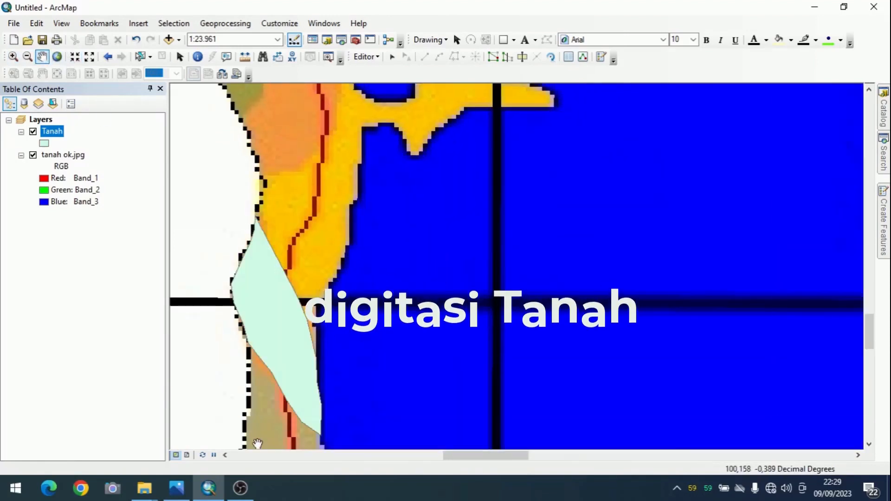
left_click(177, 490)
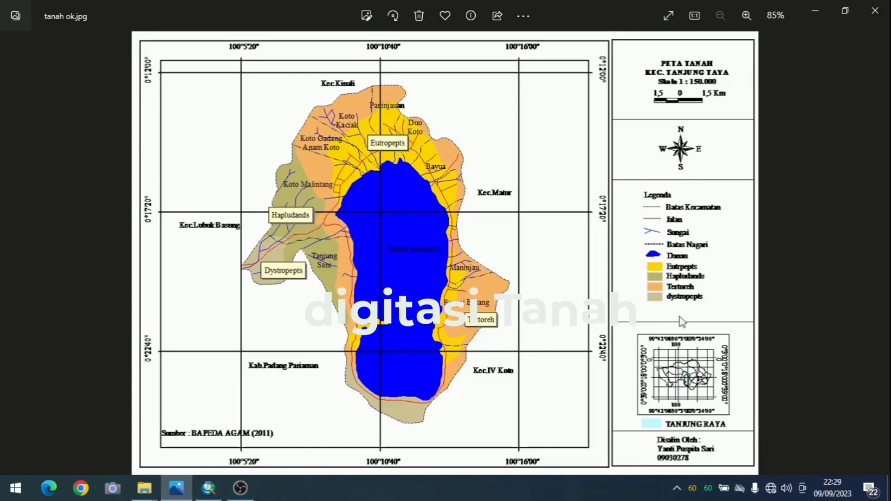
scroll(617, 277, "up", 3)
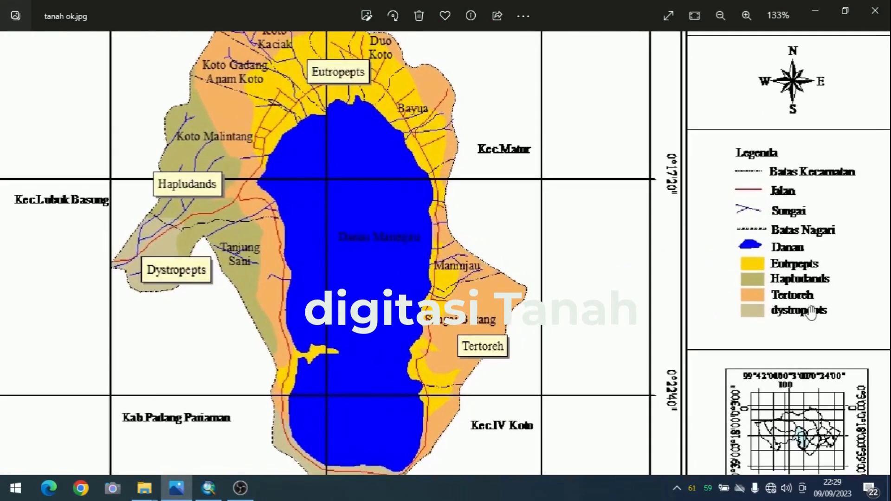
scroll(811, 313, "up", 1)
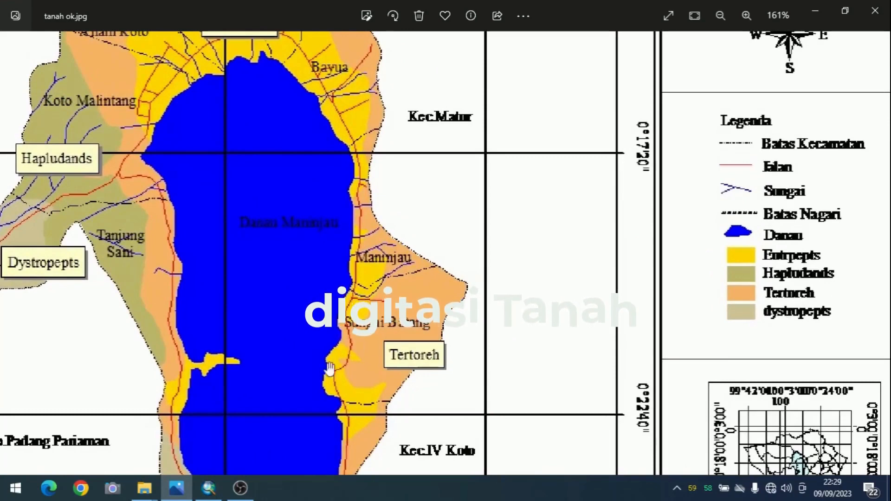
left_click(208, 488)
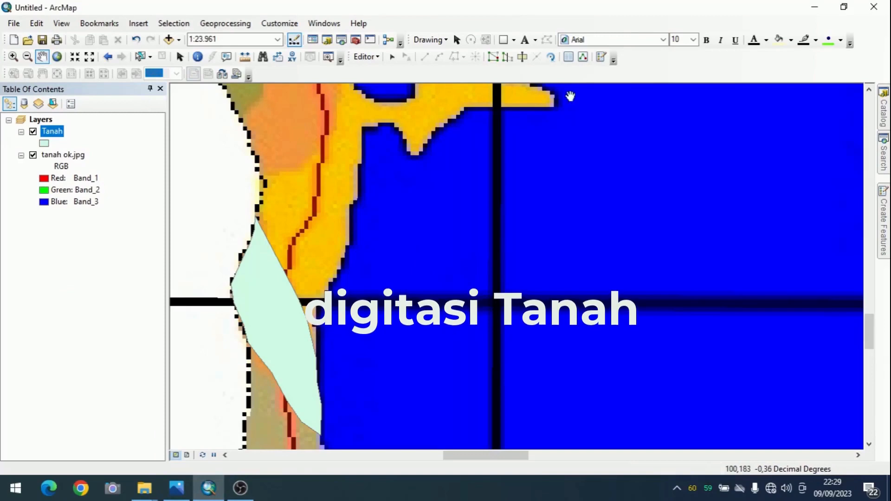
Start an Auto Complete Polygon with the Tanah template inside the existing polygon and trace the yellow area's lakeshore north towards the peninsula.
left_click(602, 57)
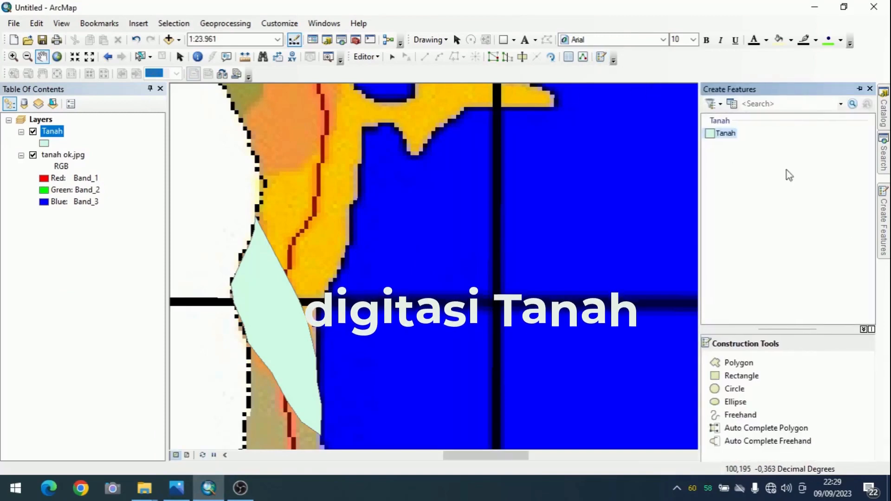
left_click(728, 133)
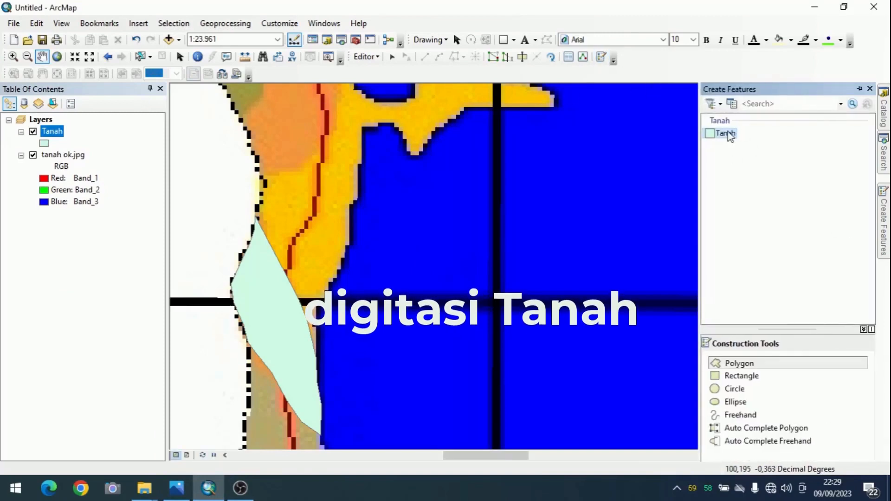
left_click(773, 431)
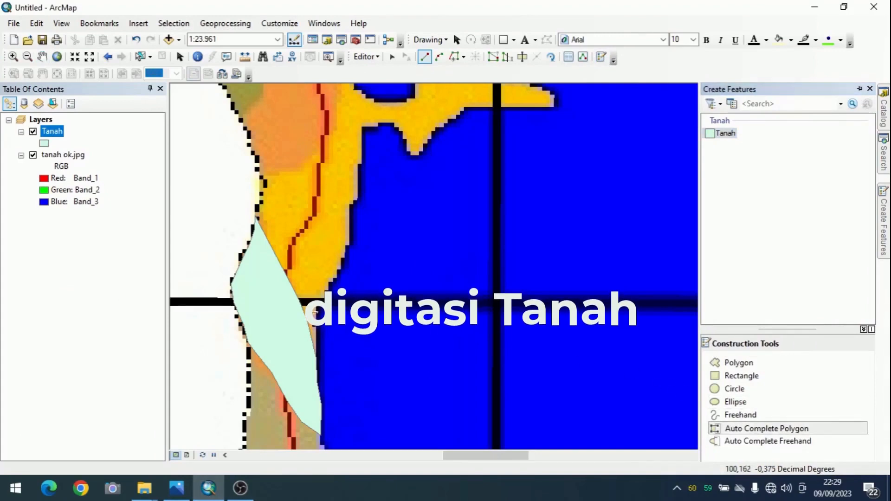
left_click(283, 354)
left_click(301, 369)
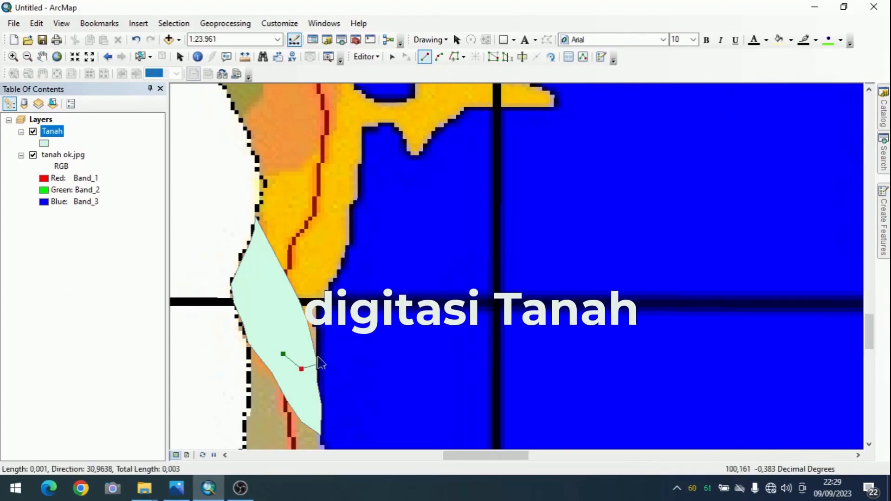
left_click(315, 351)
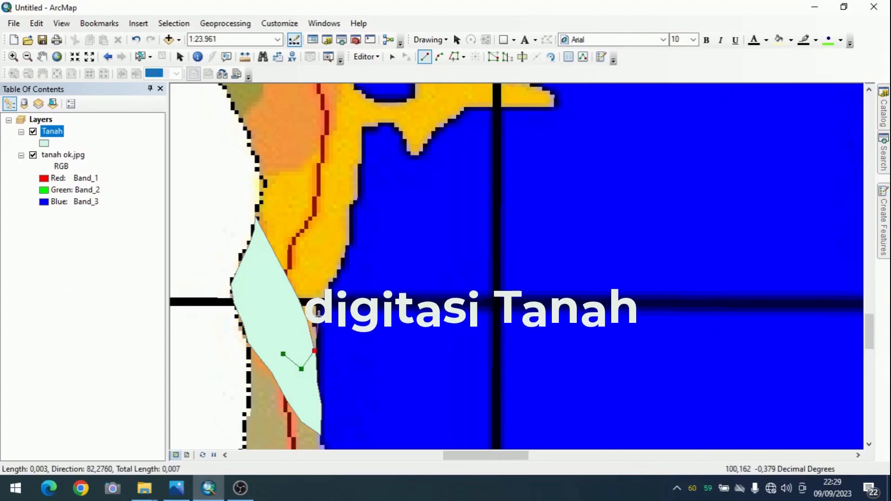
left_click(324, 301)
left_click(342, 268)
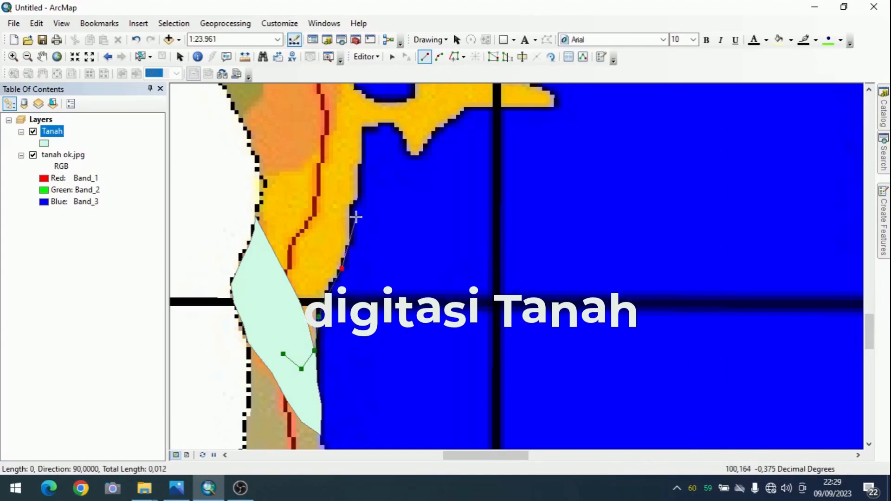
left_click(352, 212)
left_click(358, 186)
left_click(360, 150)
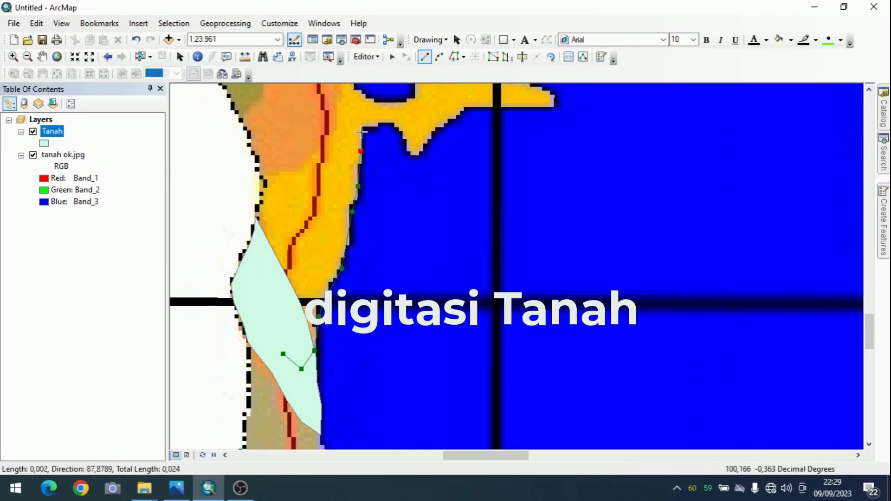
Continue the sketch along the southern shore of the yellow peninsula to its eastern tip, replacing the misplaced vertex at the small spur.
left_click(361, 131)
left_click(370, 126)
left_click(385, 122)
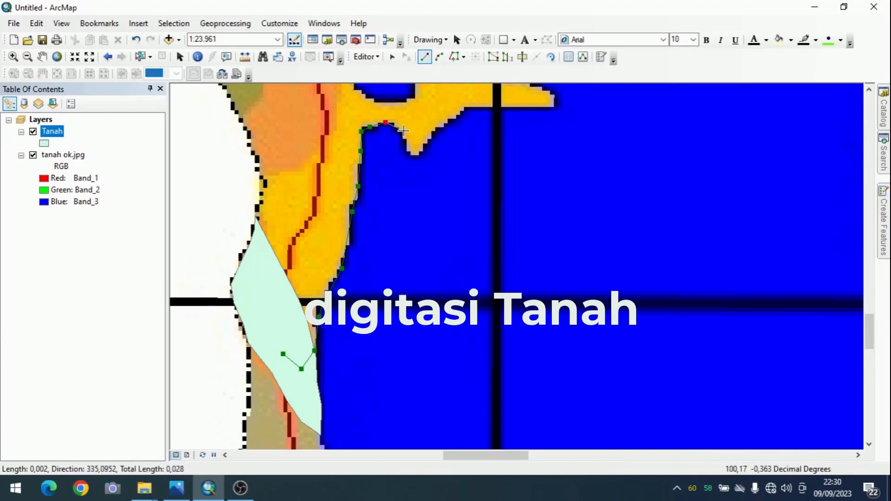
left_click(402, 131)
left_click(407, 143)
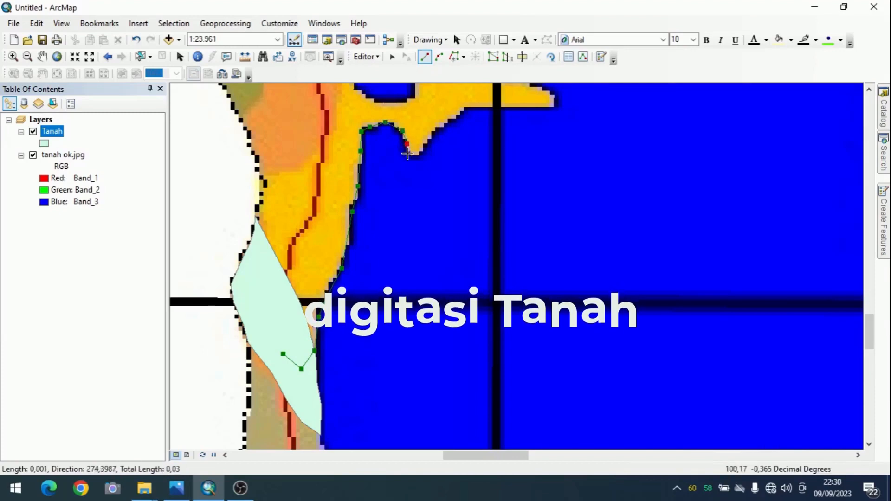
left_click(408, 154)
left_click(419, 150)
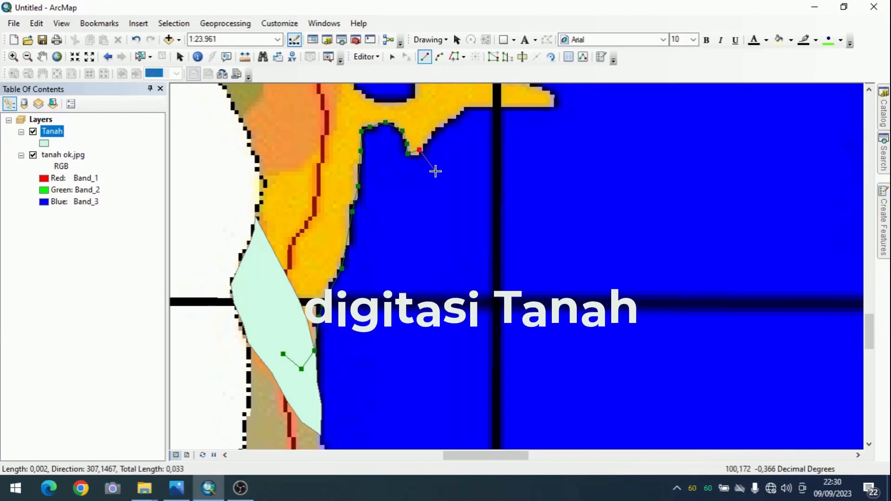
key("ctrl+z")
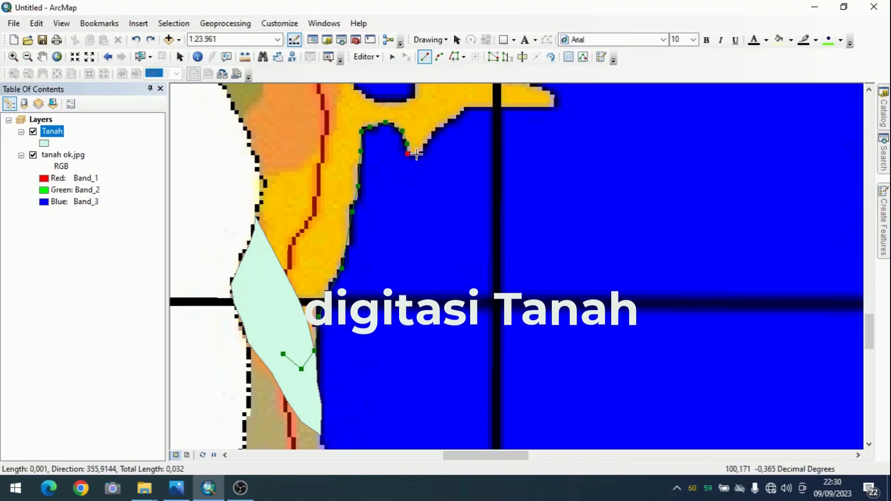
left_click(416, 154)
left_click(427, 139)
left_click(453, 117)
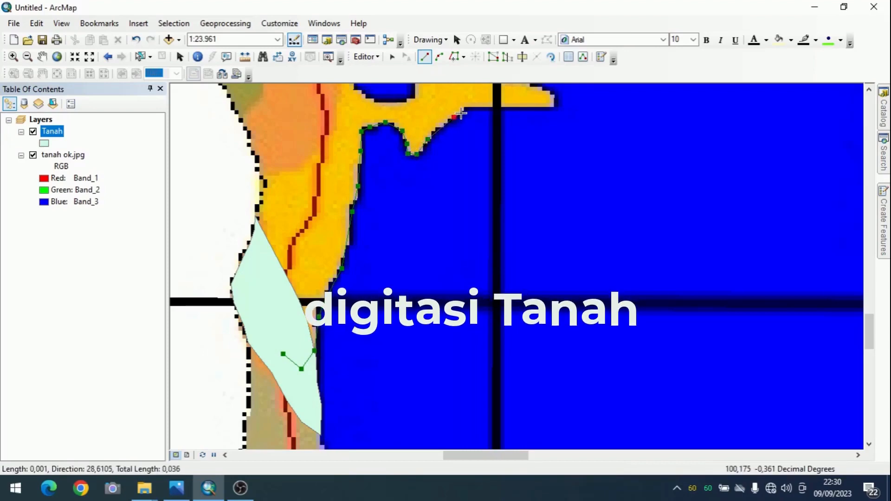
left_click(530, 108)
left_click(558, 104)
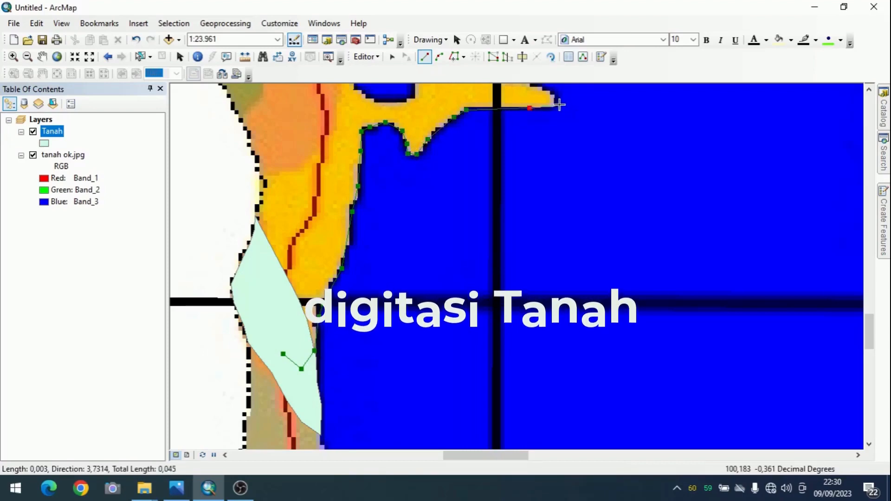
Trace the sketch around the peninsula's tip and back along its northern shore to the mainland.
key("Up")
key("Up")
key("Up")
key("Up")
key("Up")
key("Up")
key("Up")
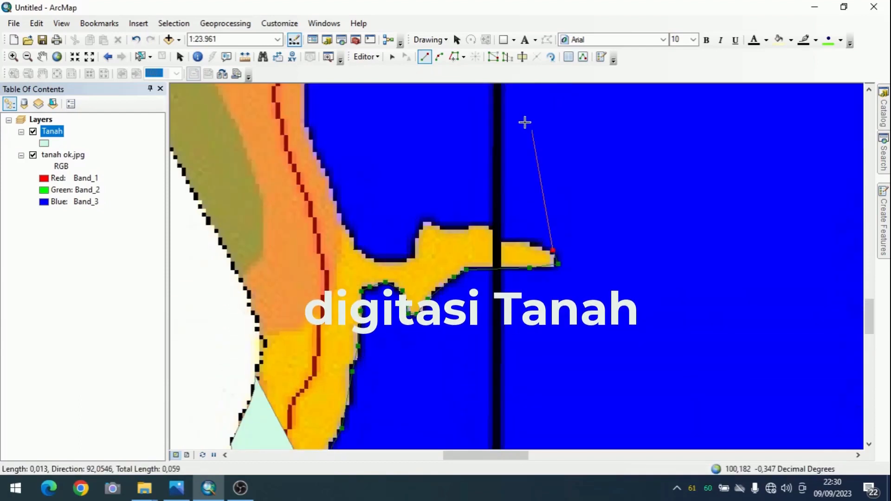
left_click(502, 242)
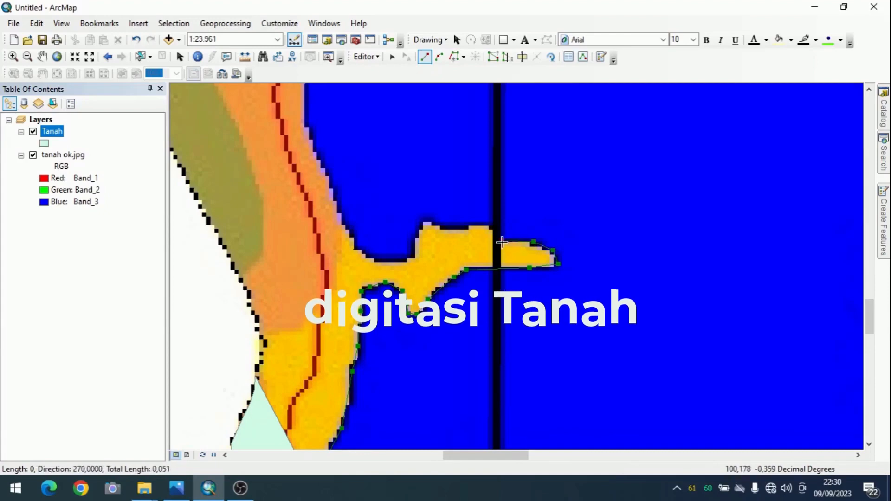
left_click(490, 228)
left_click(463, 232)
left_click(436, 226)
left_click(426, 224)
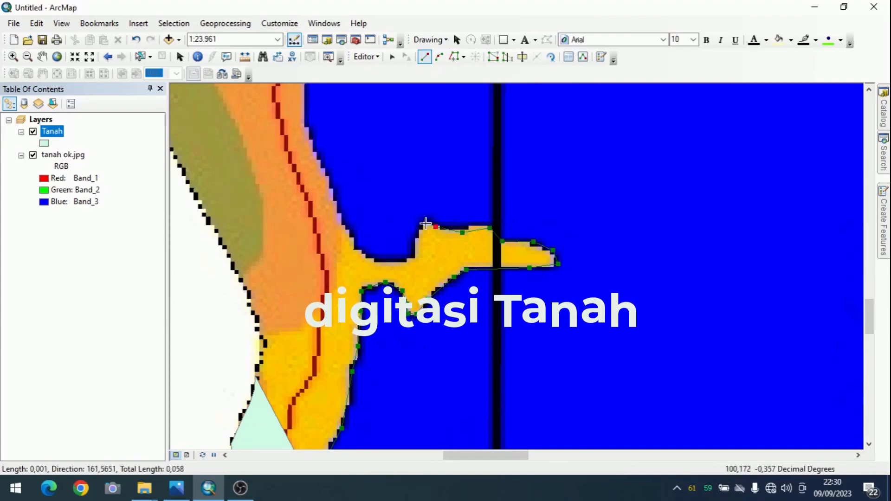
left_click(418, 231)
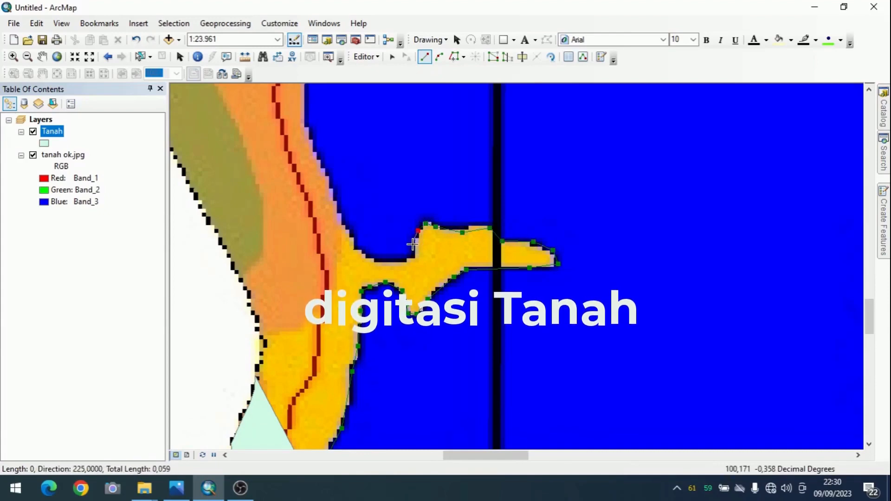
left_click(414, 256)
left_click(394, 260)
left_click(379, 258)
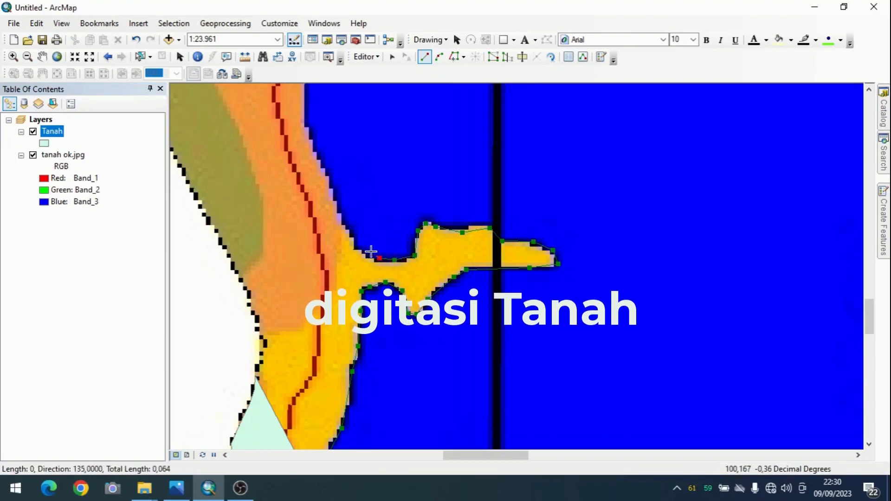
left_click(356, 243)
Extend the sketch along the boundary between the yellow and orange soils to the outer dashed border.
left_click(338, 271)
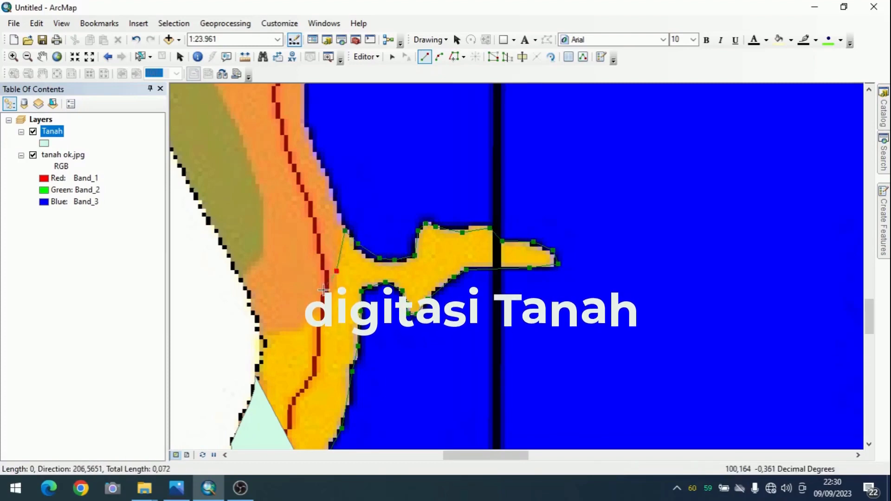
left_click(323, 291)
left_click(293, 322)
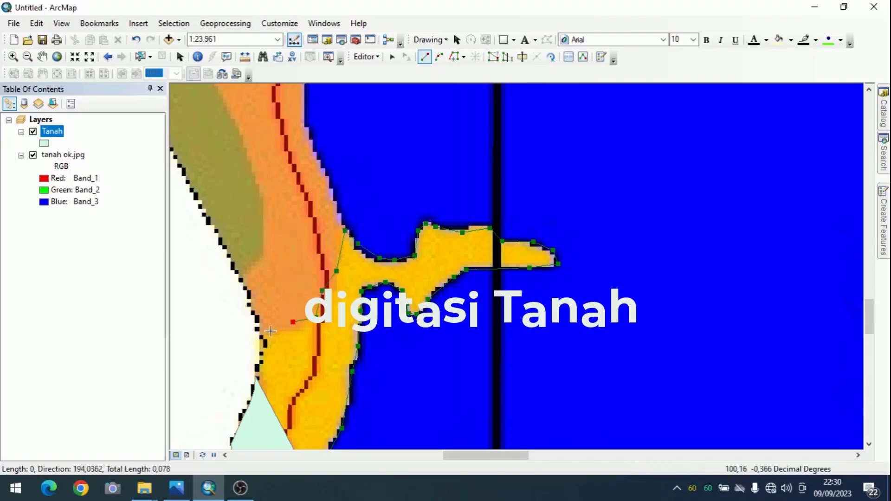
left_click(268, 333)
left_click(261, 339)
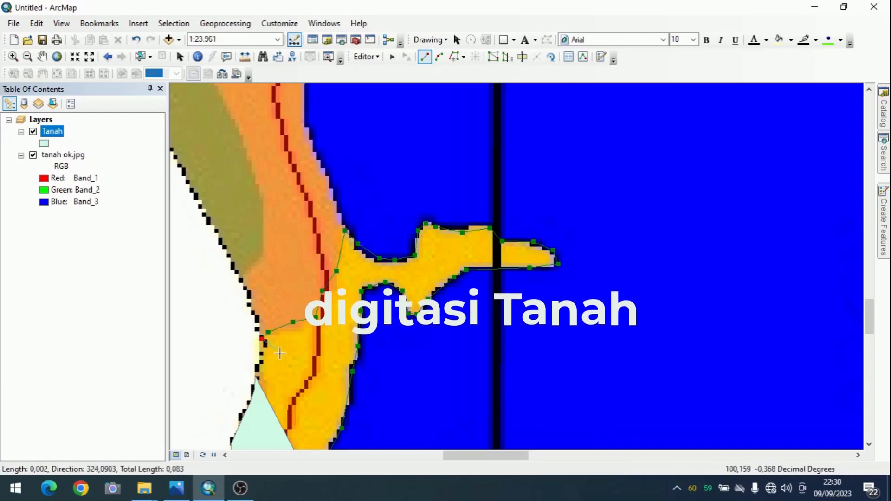
Extend the sketch down the dashed border to the existing polygon's northern endpoint and finish it inside that polygon.
double_click(259, 374)
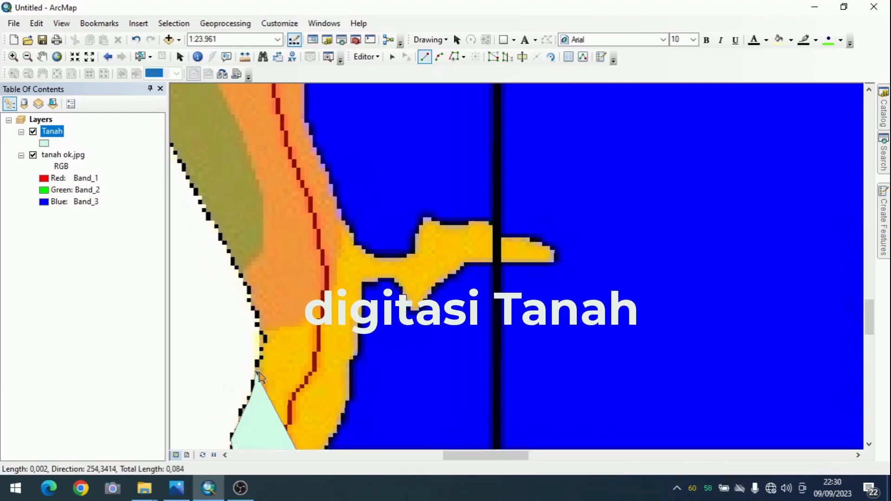
key("Down")
key("Down")
key("Down")
key("Down")
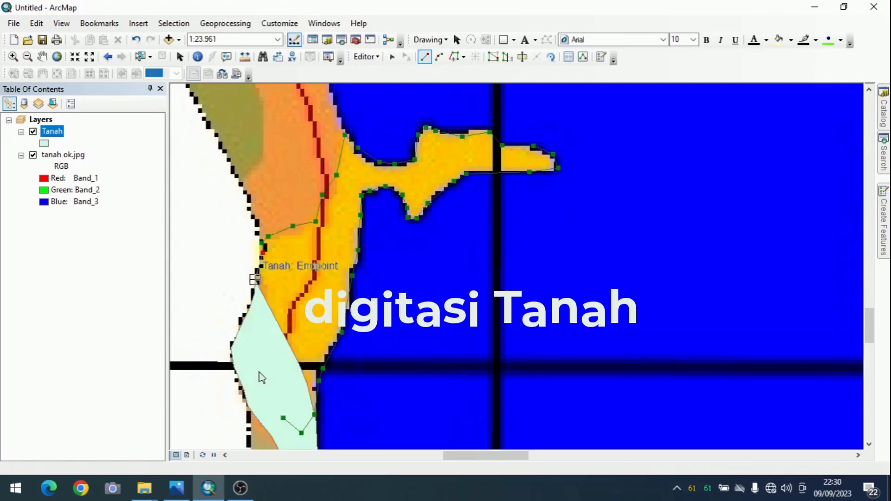
left_click(255, 279)
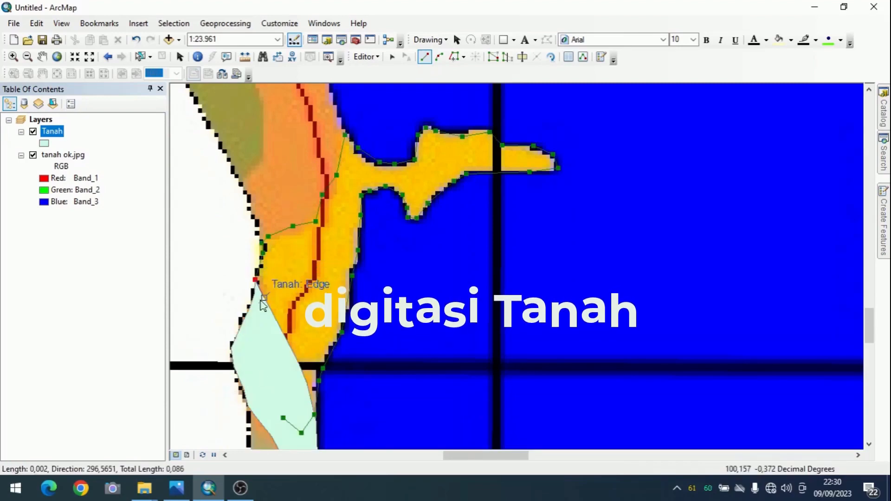
left_click(260, 309)
left_click(260, 328)
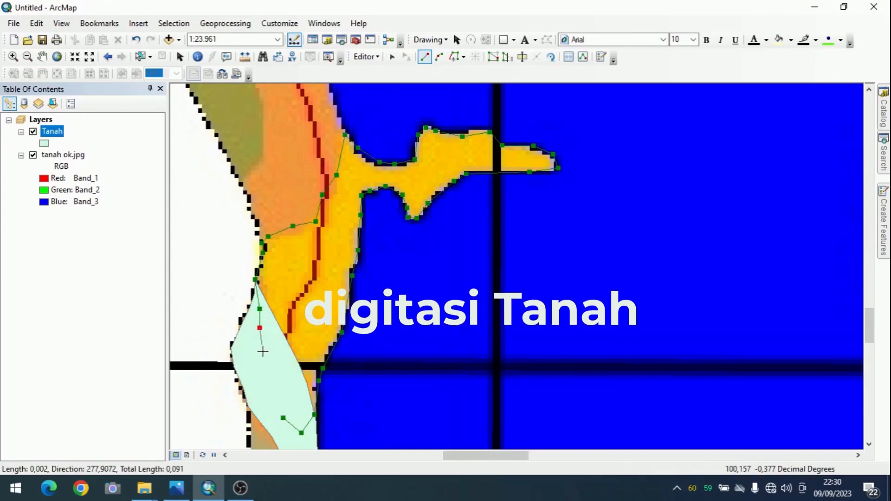
left_click(263, 352)
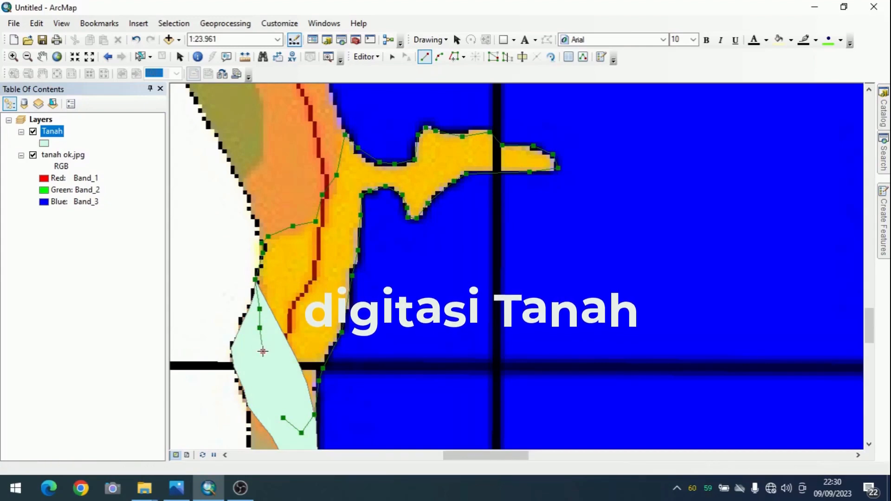
double_click(263, 352)
Set the new polygon's Tanah attribute to Eutropept, checking the soil name in the legend of tanah ok.jpg in the Photos app.
right_click(55, 132)
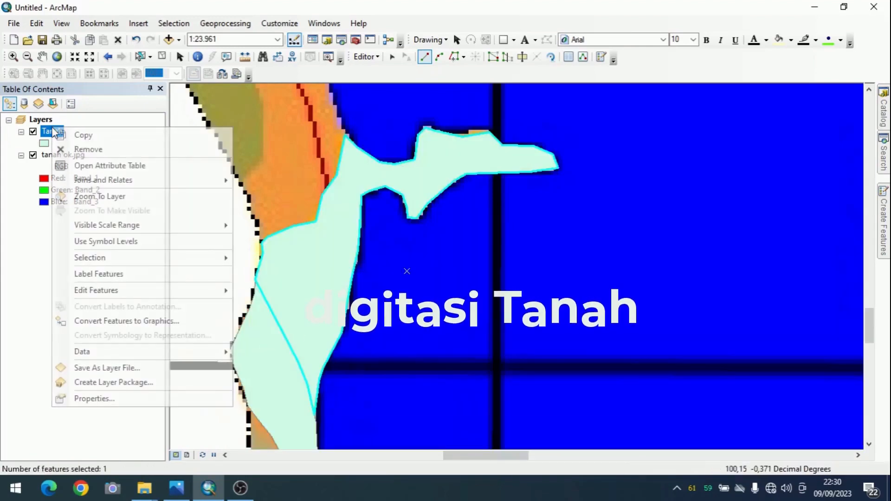
left_click(95, 160)
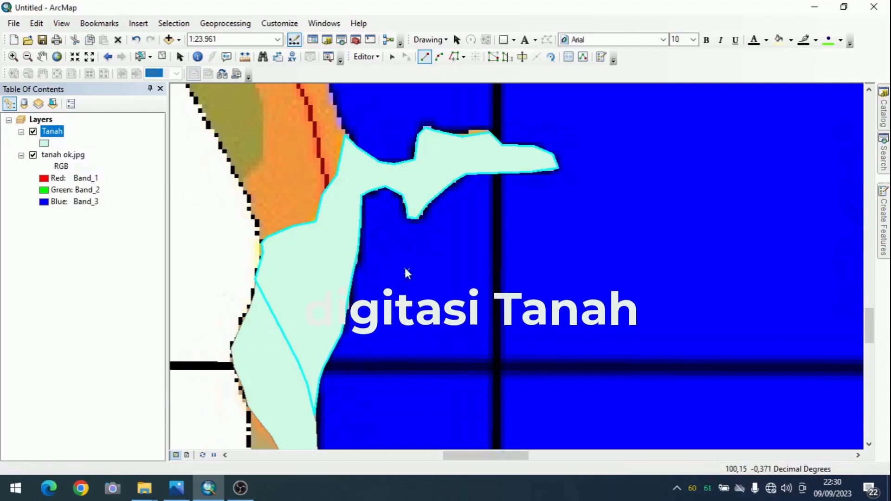
left_click(384, 210)
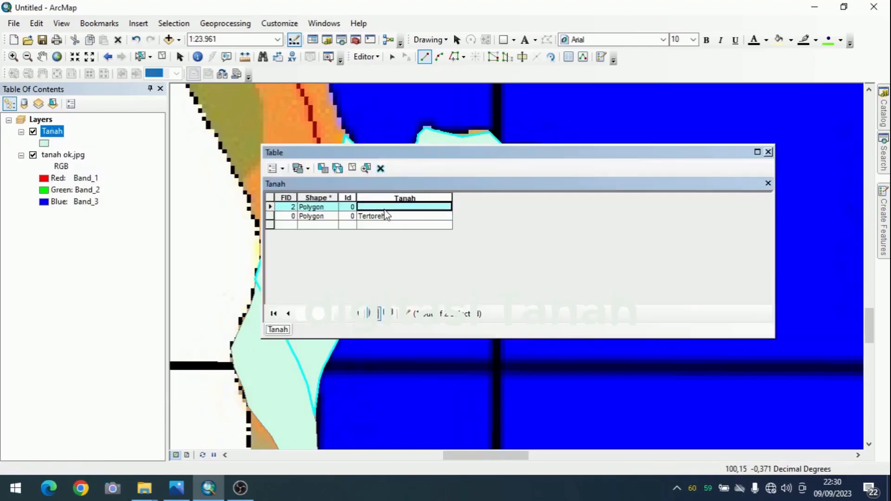
type("Eut")
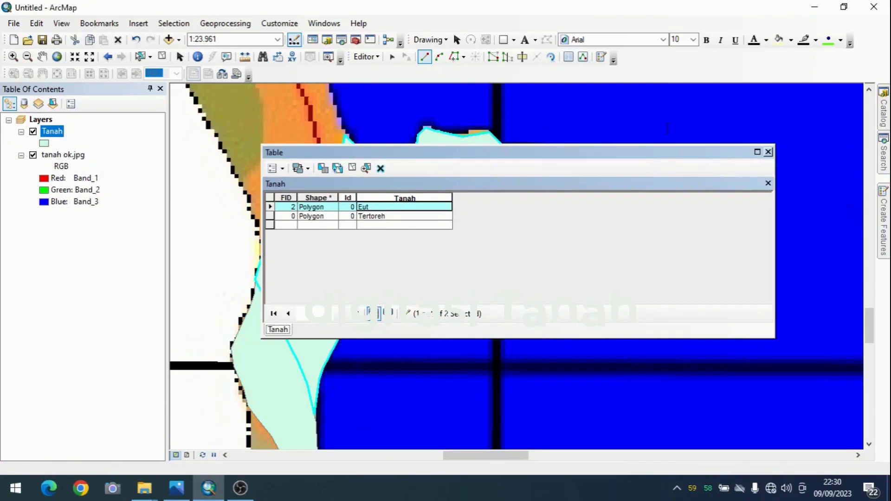
left_click(176, 488)
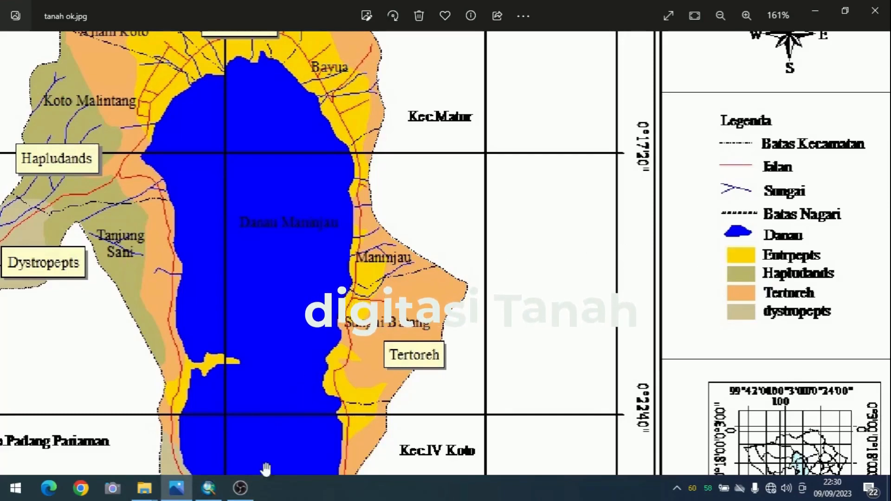
left_click(209, 488)
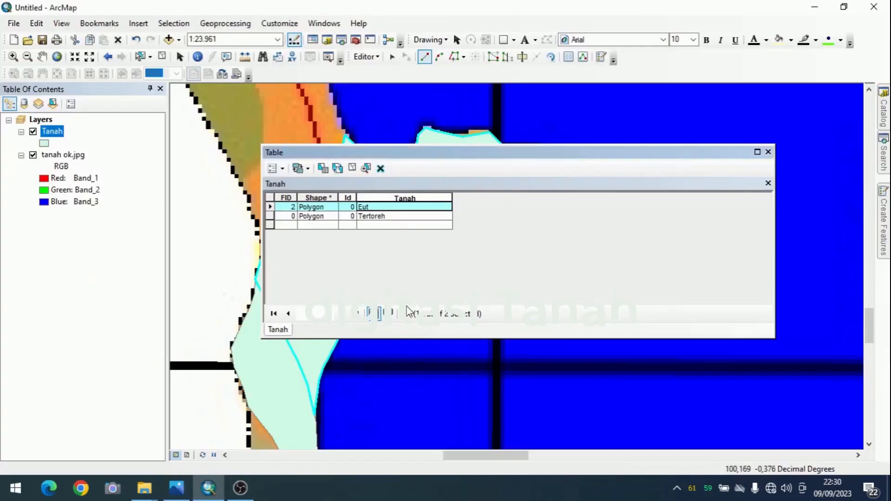
left_click(397, 207)
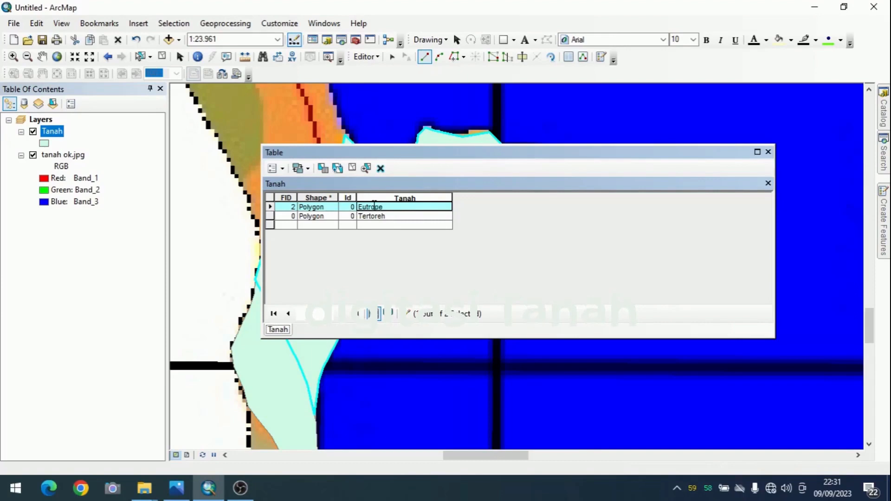
key("Return")
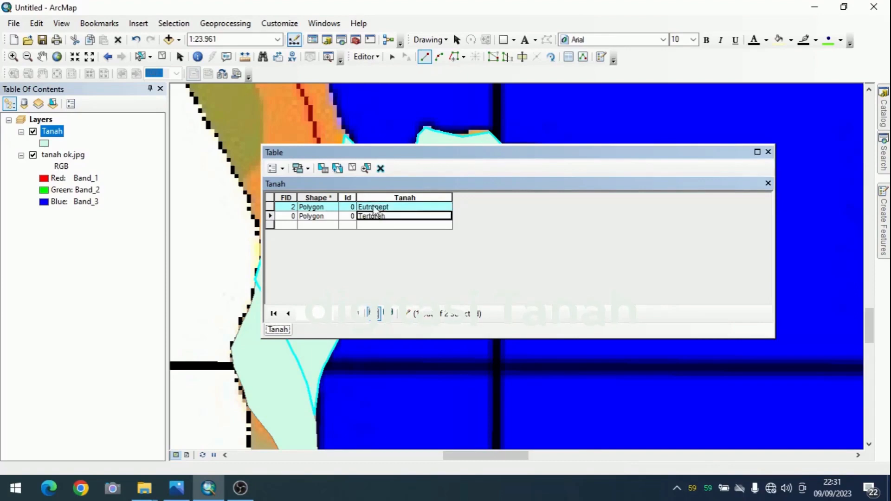
left_click(768, 152)
Show the full map extent and examine the soil types and scores in the completed tanah layer's attribute table.
left_click(56, 56)
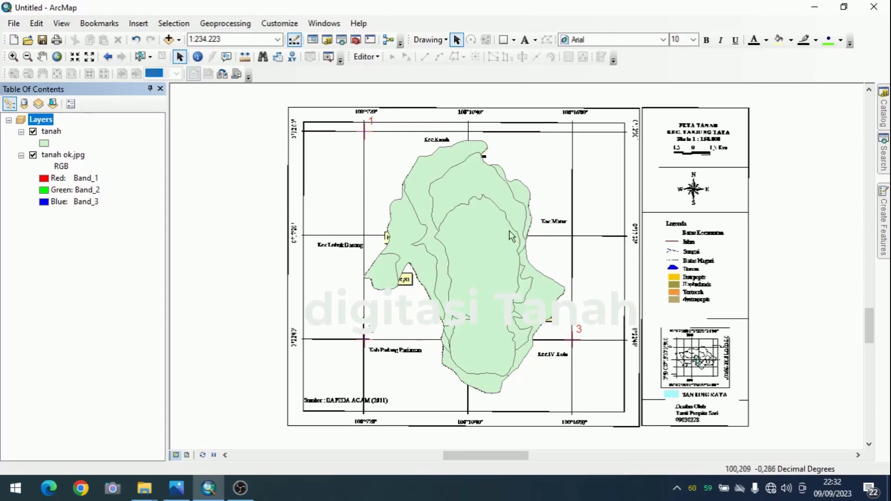
right_click(54, 132)
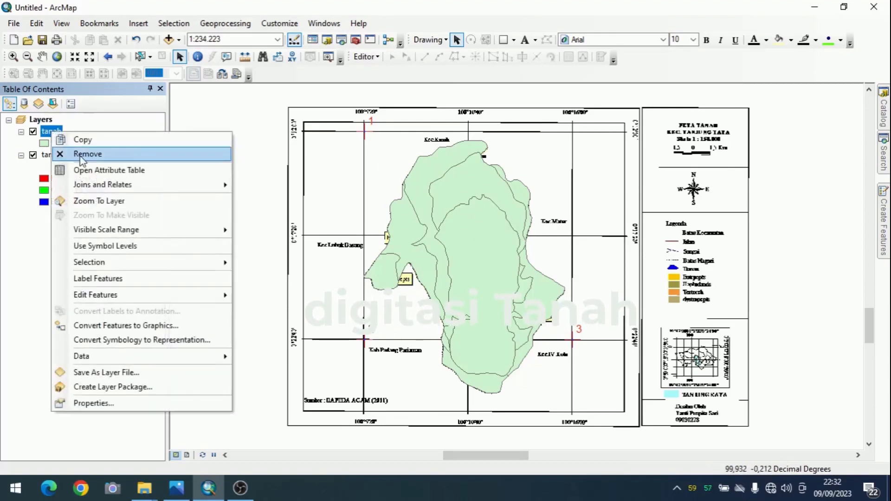
left_click(132, 169)
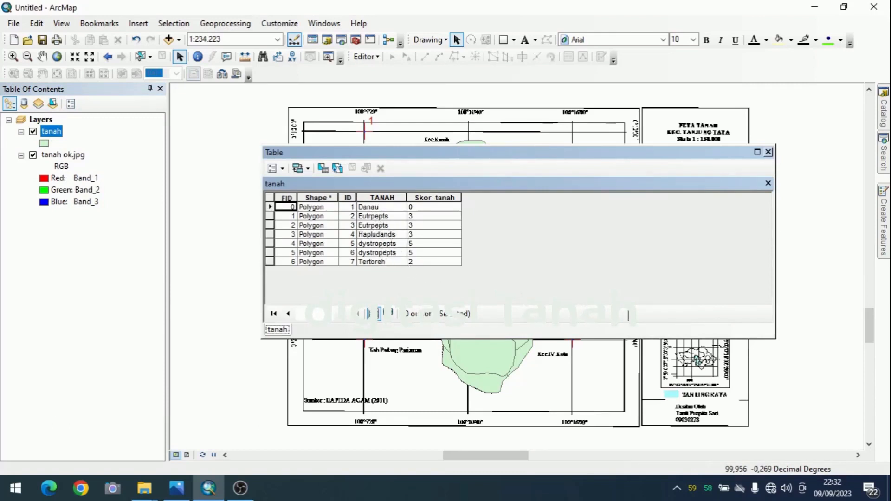
left_click(768, 152)
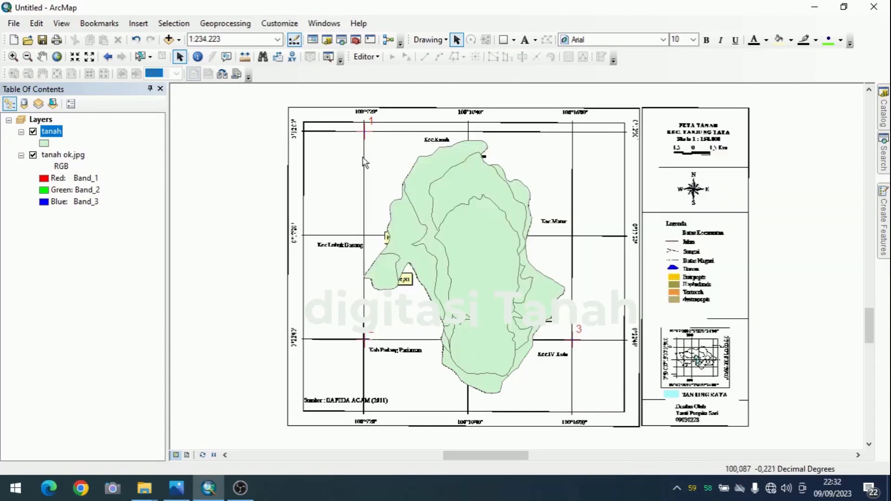